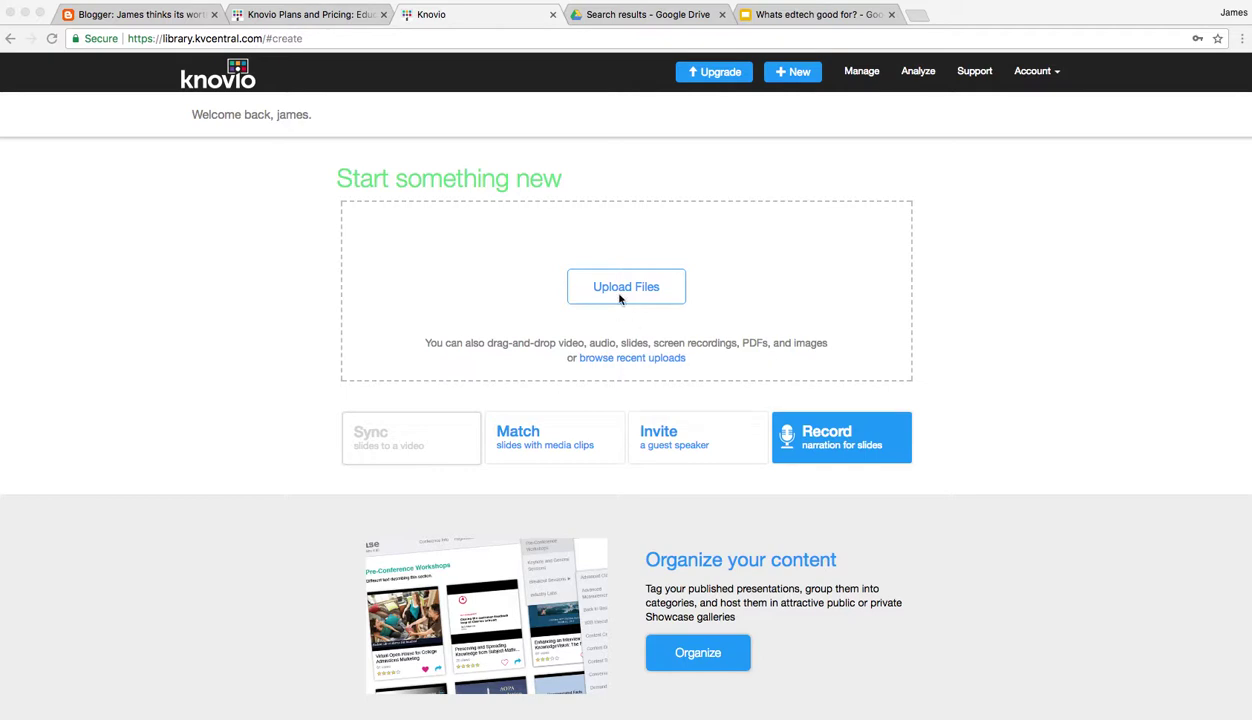
# Step: Look through the recent uploads and sent invitations, and open a new quiz
pyautogui.click(636, 358)
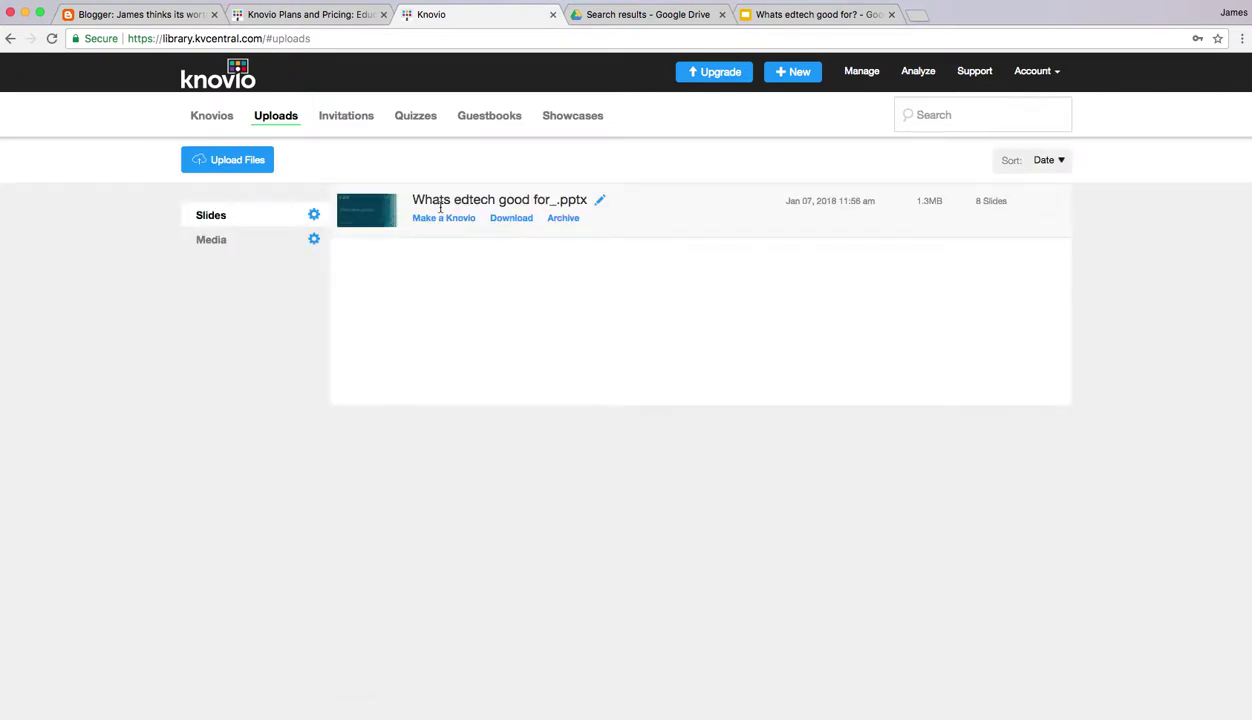
pyautogui.click(338, 118)
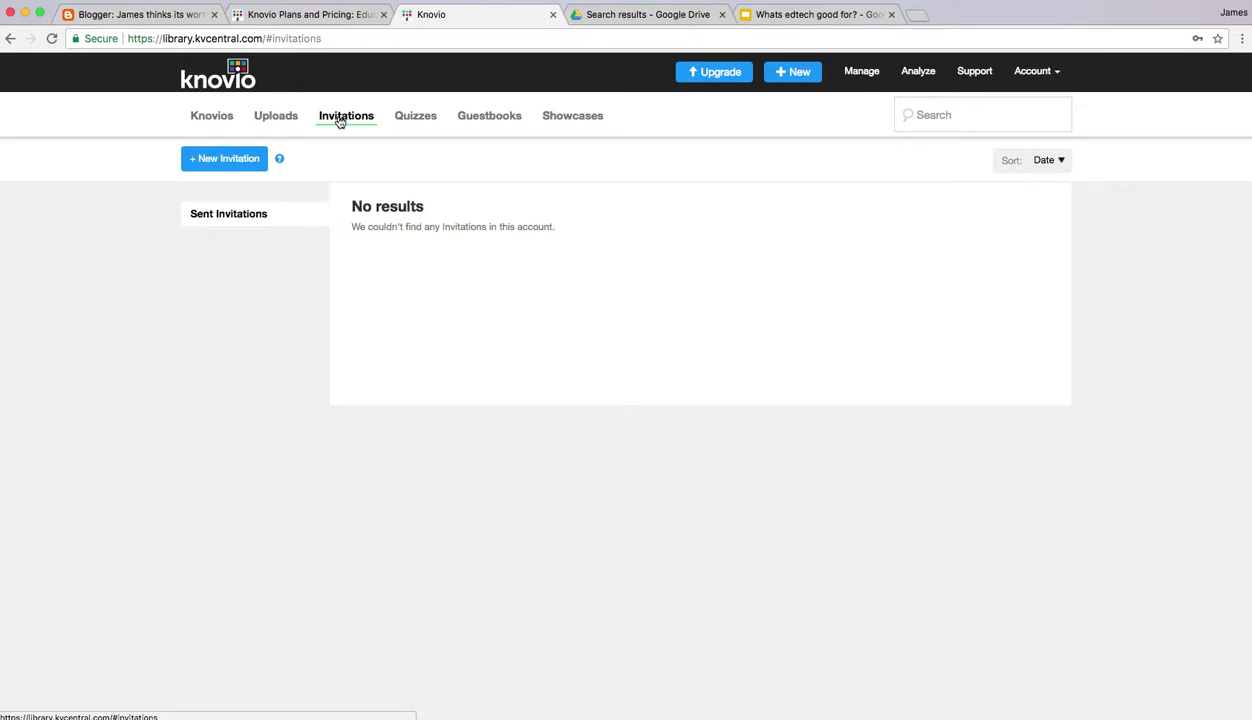
pyautogui.click(410, 121)
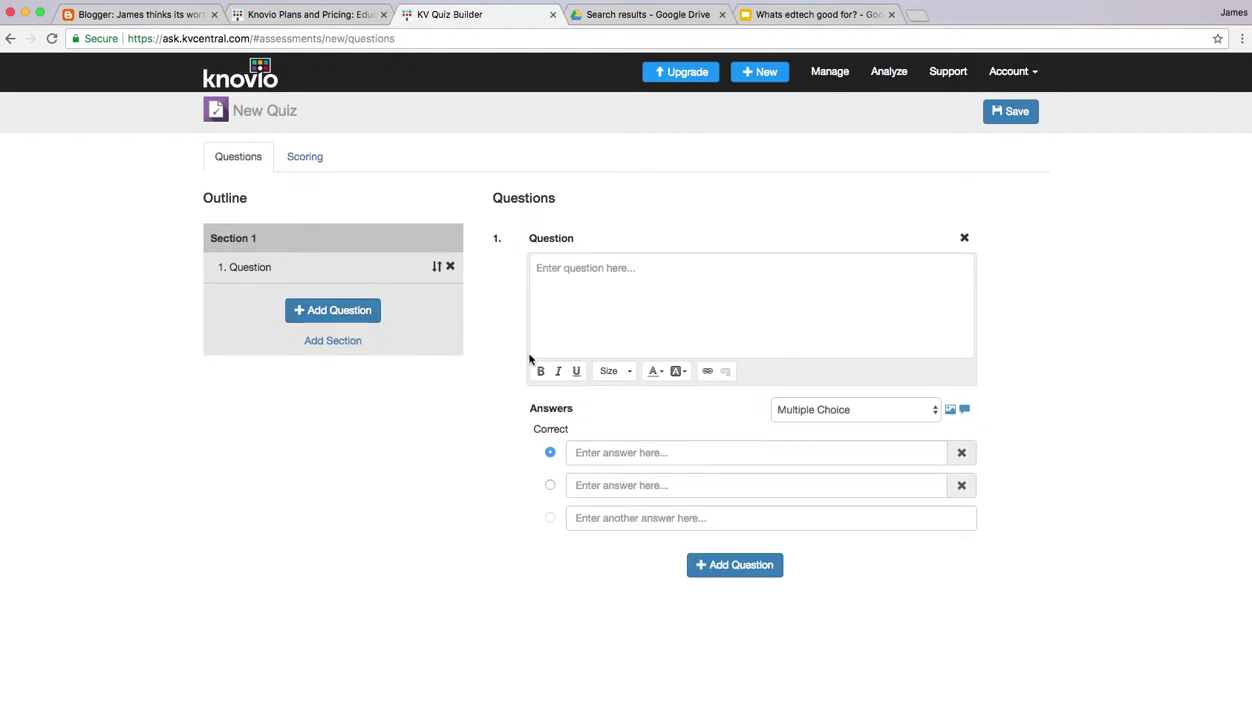
# Step: Write the first quiz question as "What is the way to get a narrow depth of field"
pyautogui.click(563, 269)
pyautogui.write('What is the way to get')
pyautogui.write('a narr')
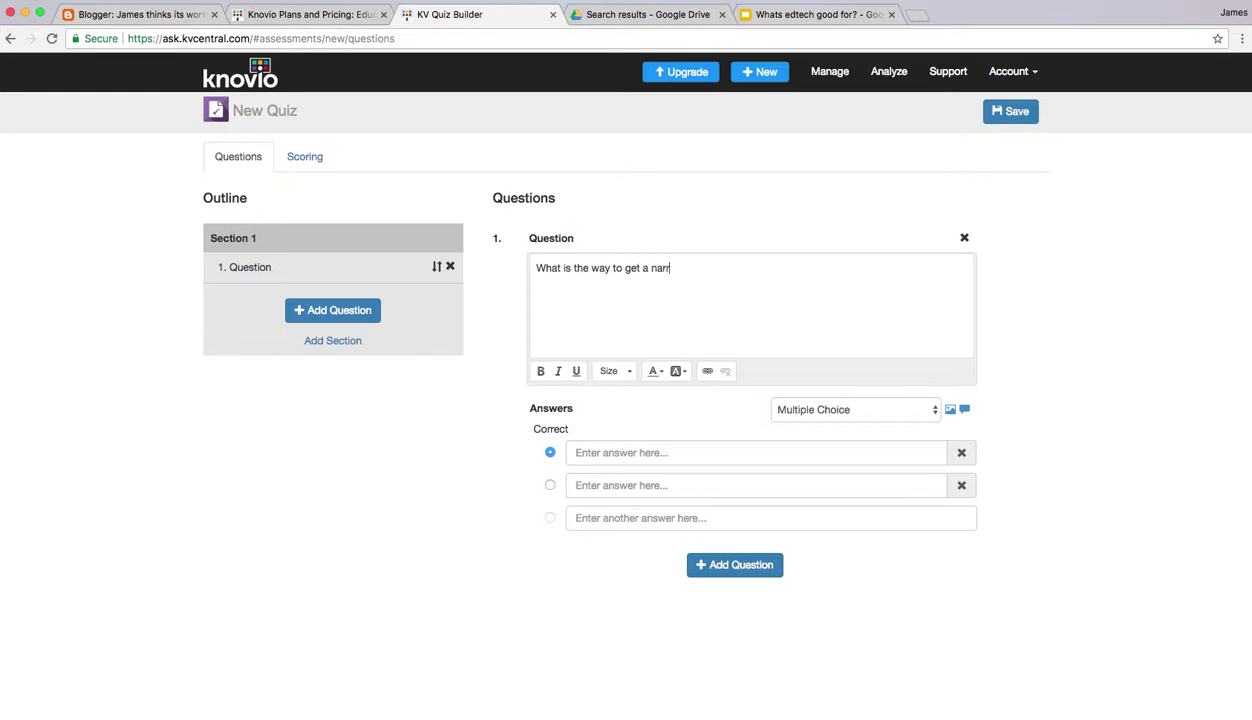
pyautogui.write('ow depth of o')
# Step: Enter the answers "use the apperture", "shutter speed" and "smaller f number", marking "smaller f number" as the correct one
pyautogui.click(579, 447)
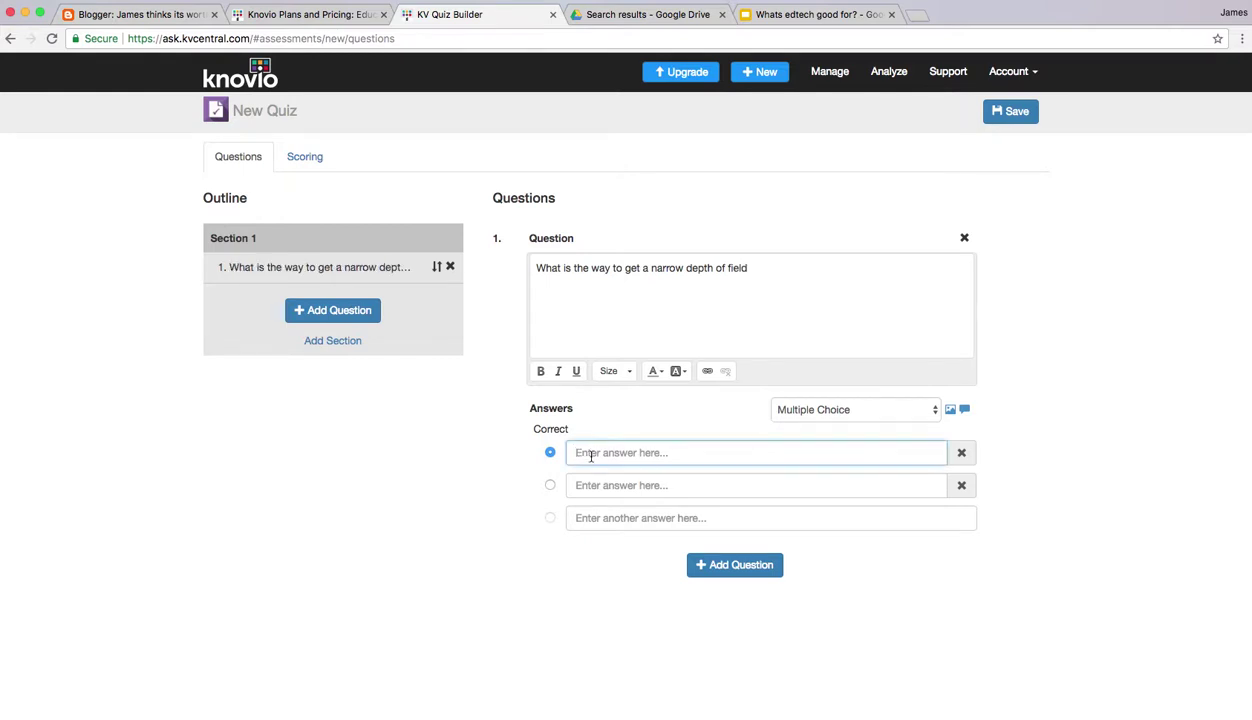
pyautogui.write('use the apperture')
pyautogui.click(897, 409)
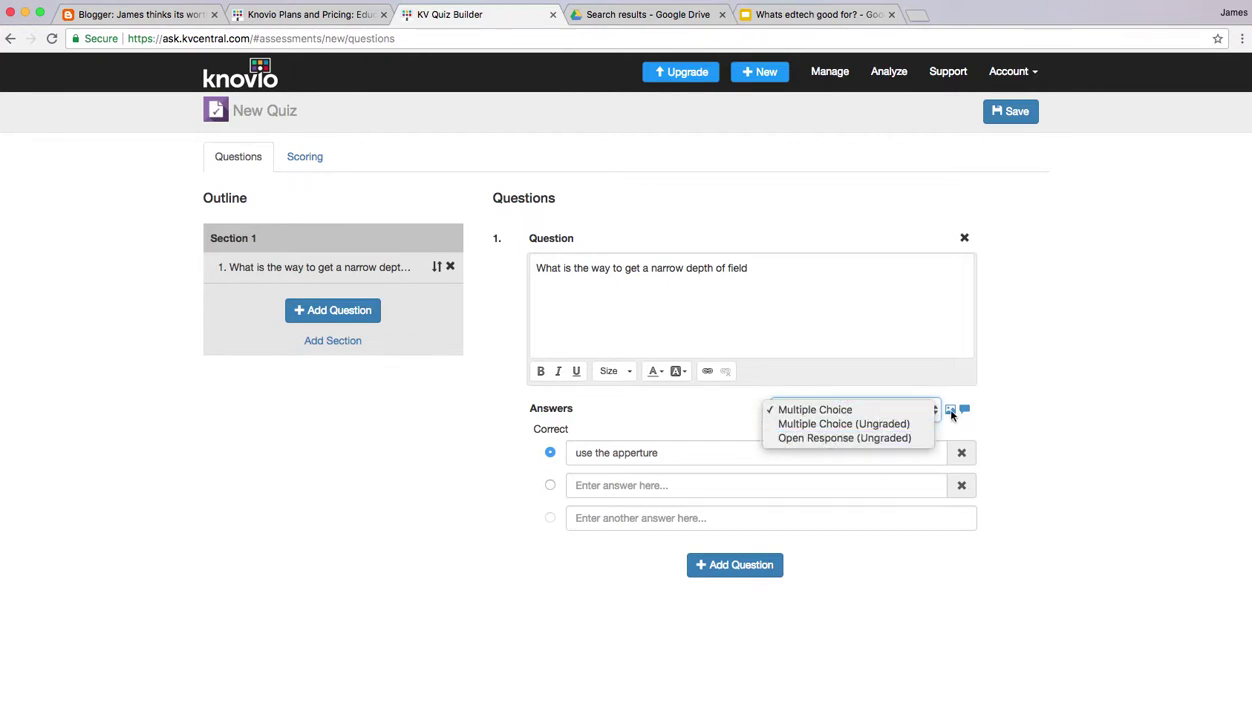
pyautogui.click(596, 487)
pyautogui.click(594, 484)
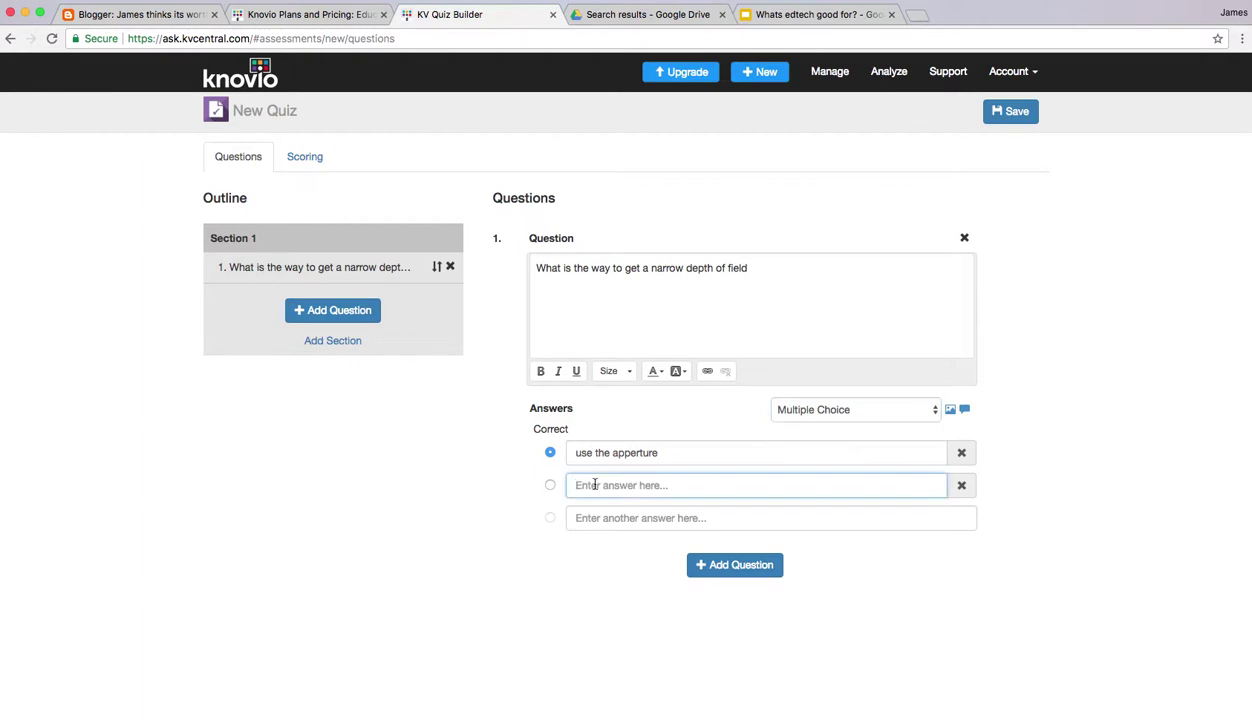
pyautogui.write('shutter speed')
pyautogui.click(591, 518)
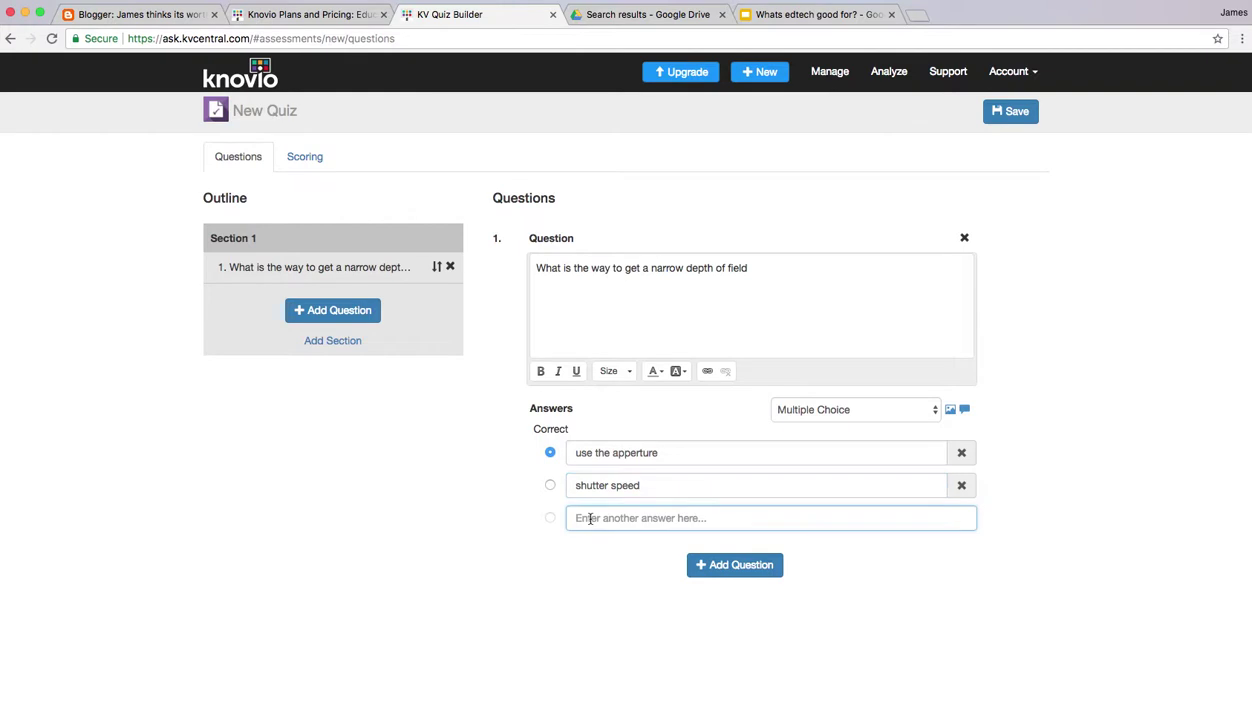
pyautogui.write('smaller f')
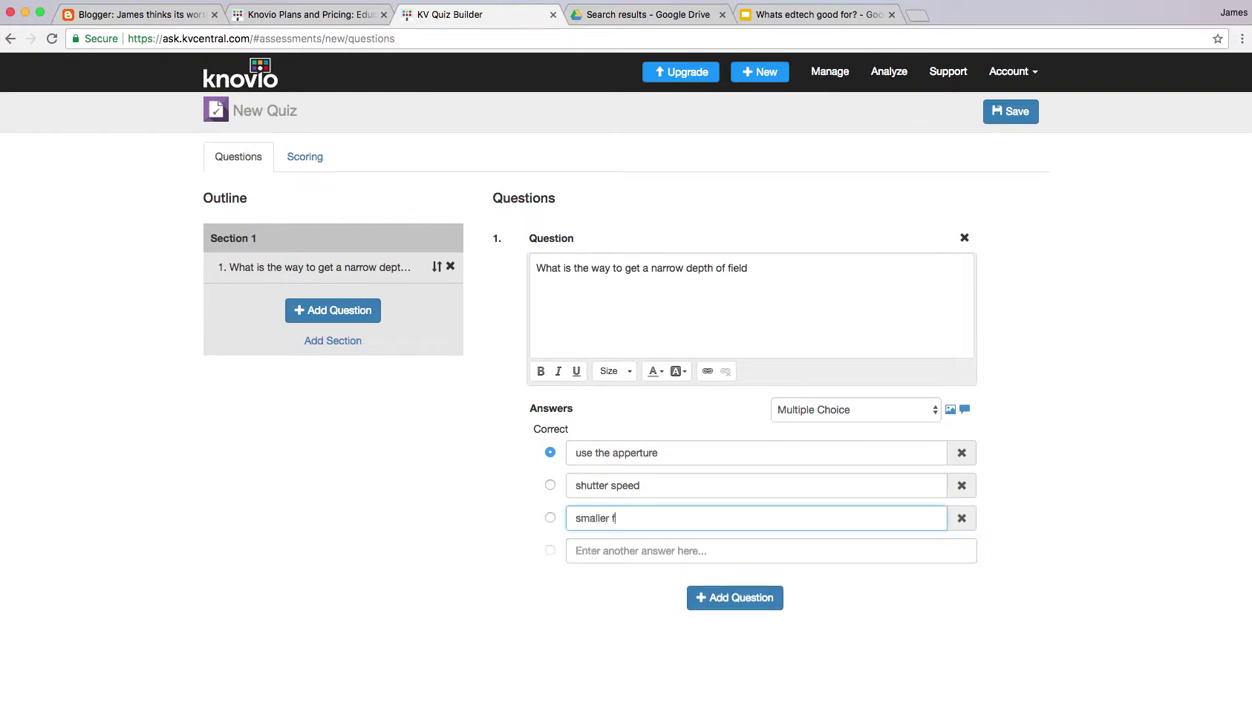
pyautogui.write(' number')
pyautogui.click(549, 517)
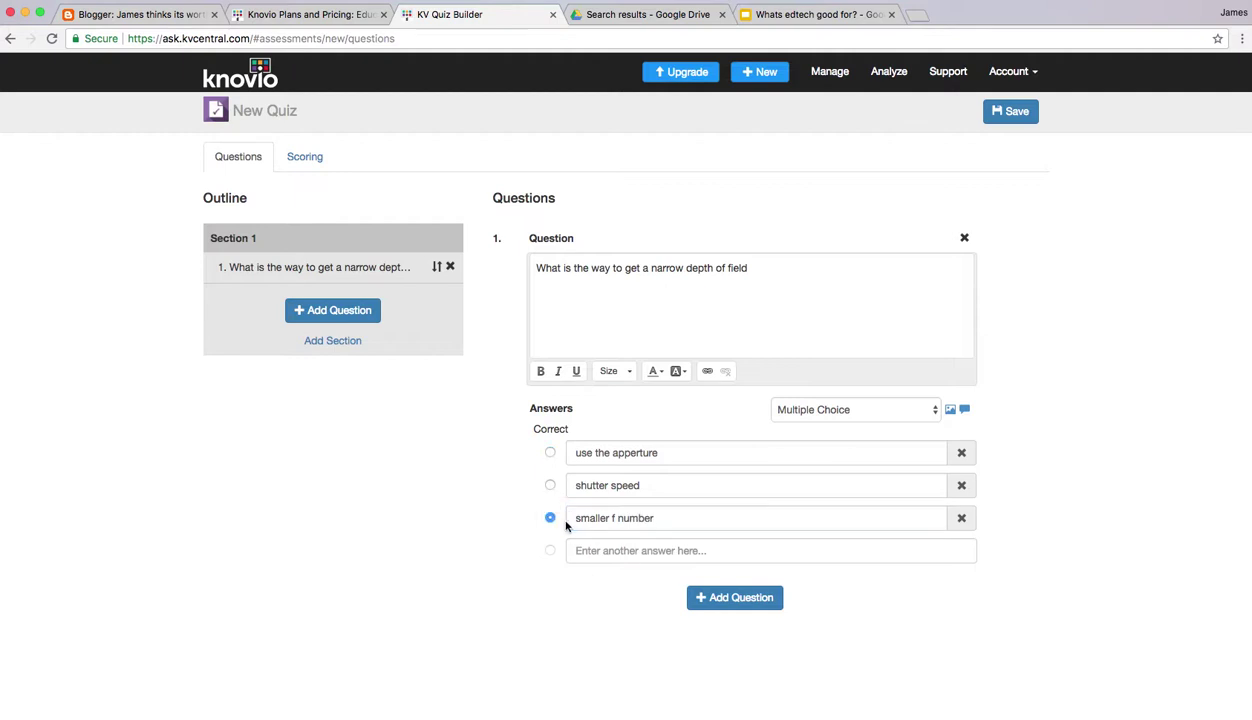
# Step: Add a blank second question and review the quiz's scoring settings
pyautogui.click(752, 602)
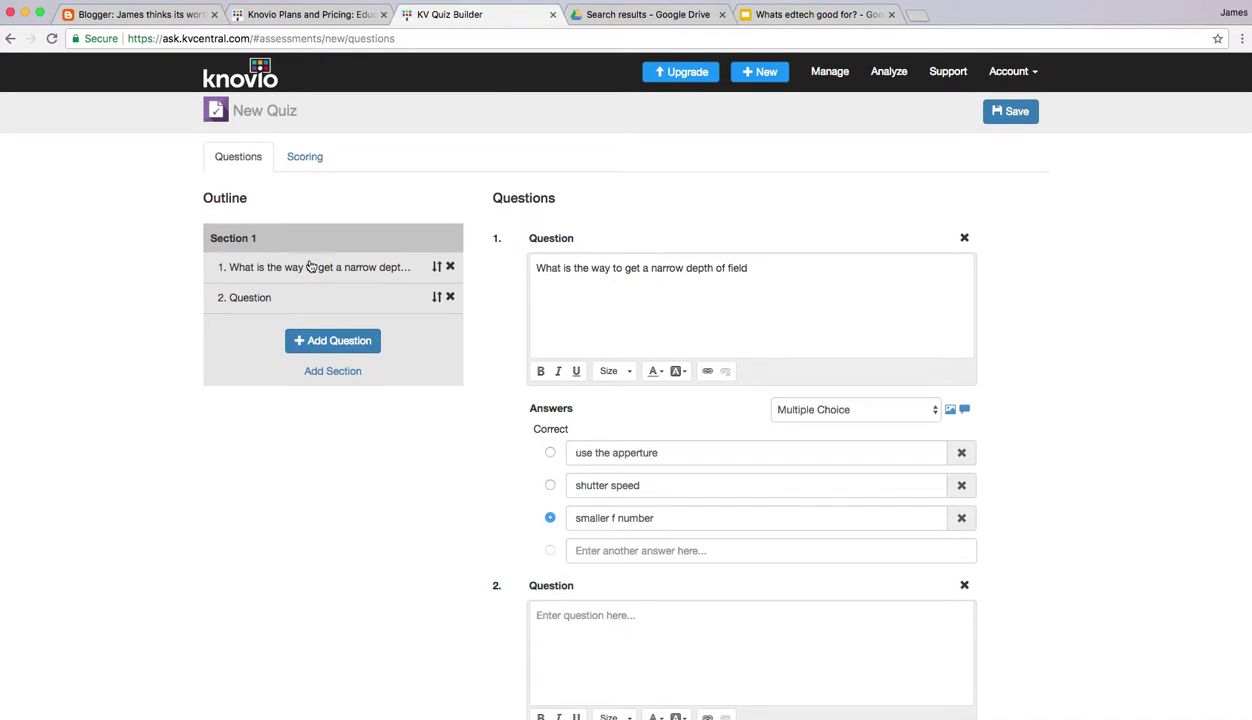
pyautogui.click(303, 156)
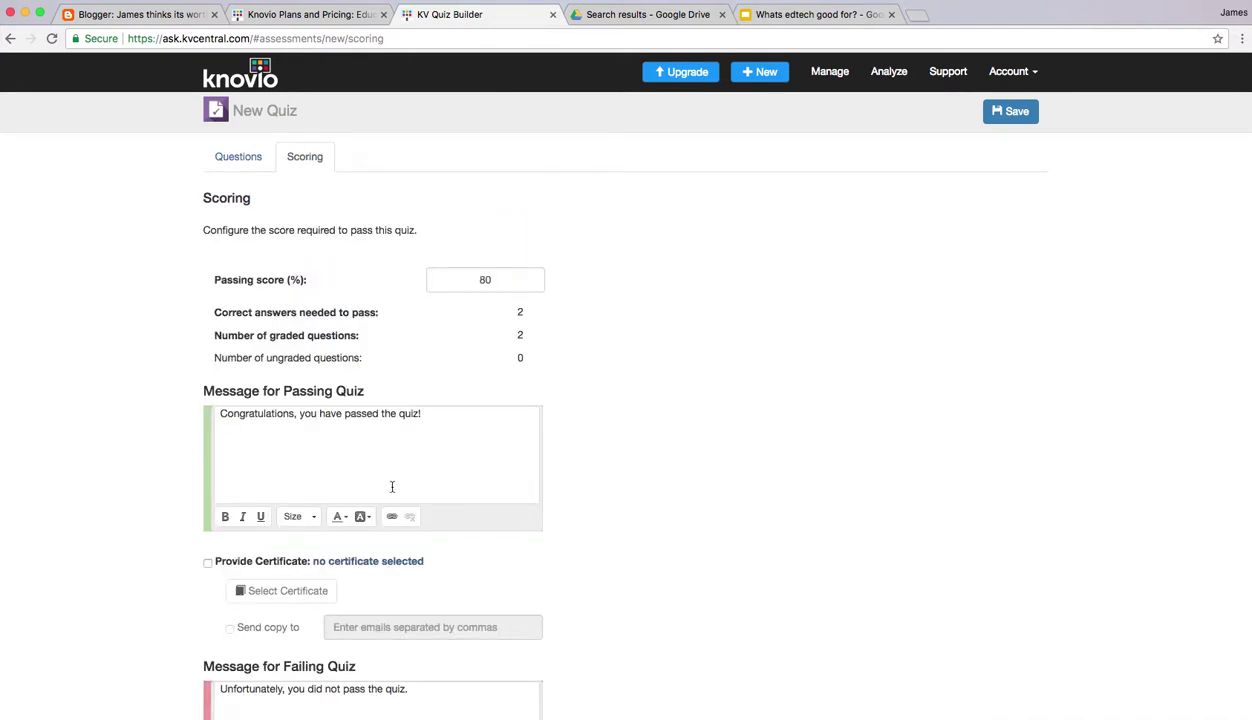
pyautogui.scroll(-1, 293, 400)
pyautogui.scroll(1, 241, 194)
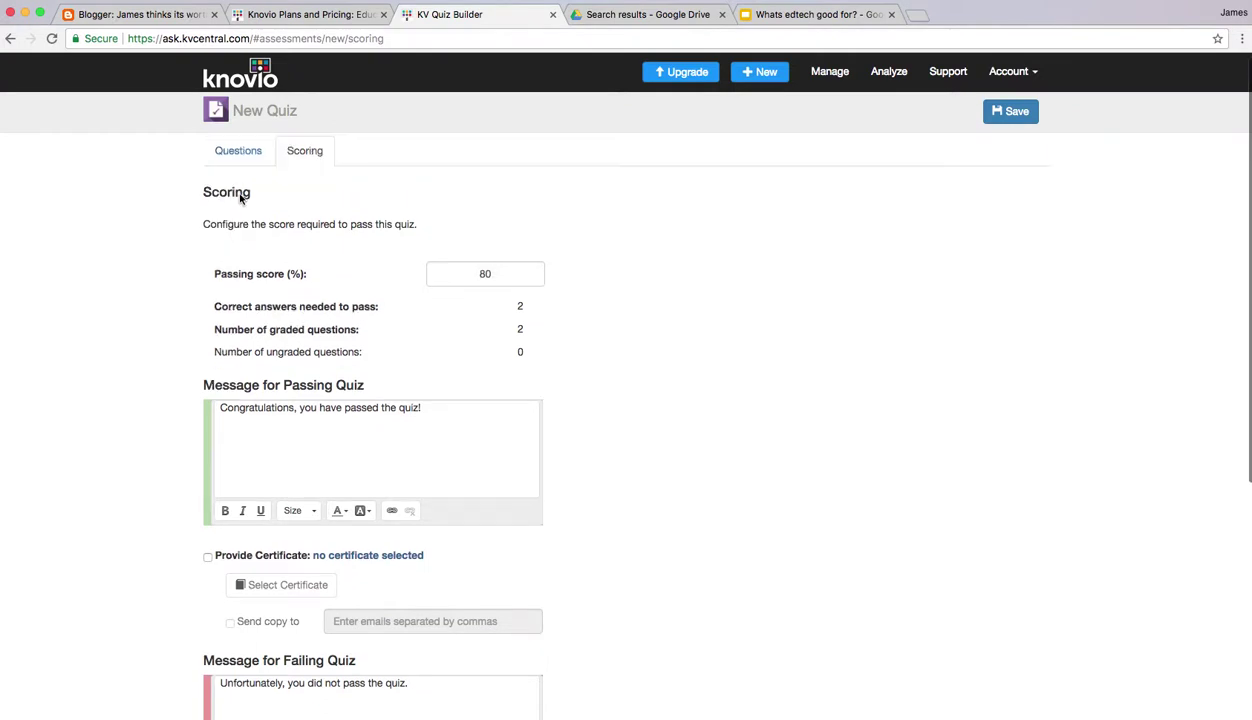
# Step: Try to save the quiz under the name "Camera"
pyautogui.click(1011, 112)
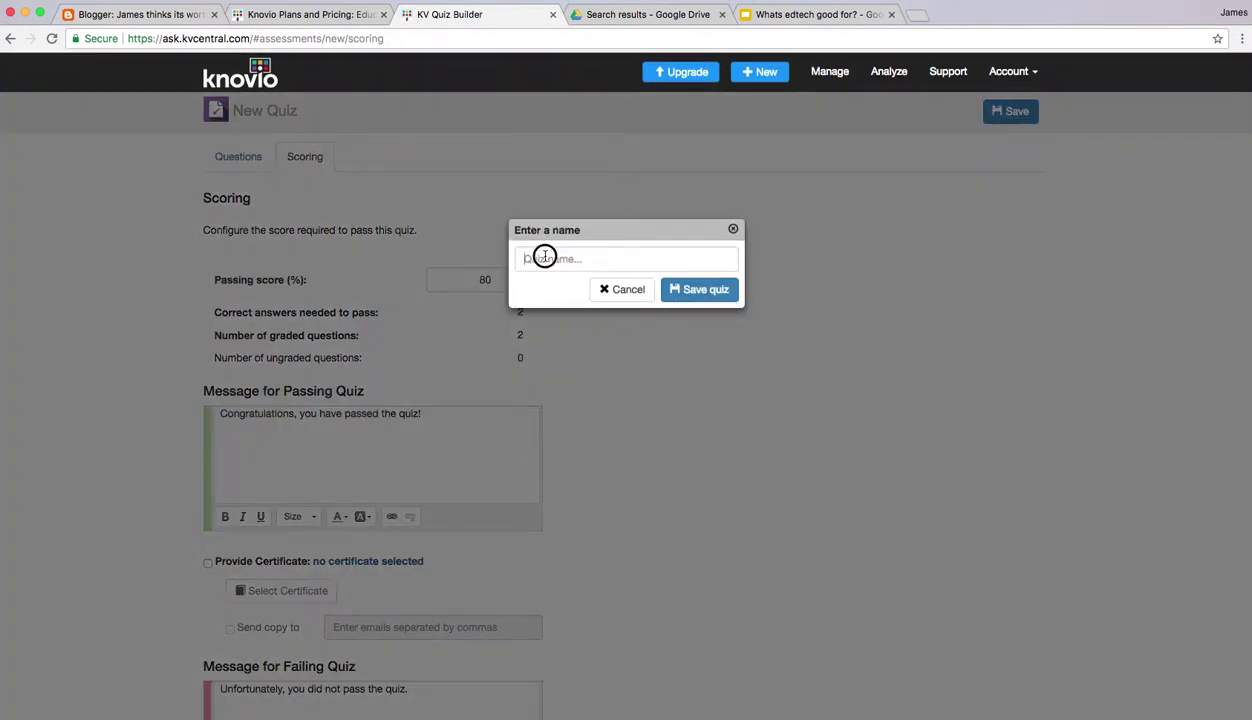
pyautogui.click(546, 257)
pyautogui.write('Cam')
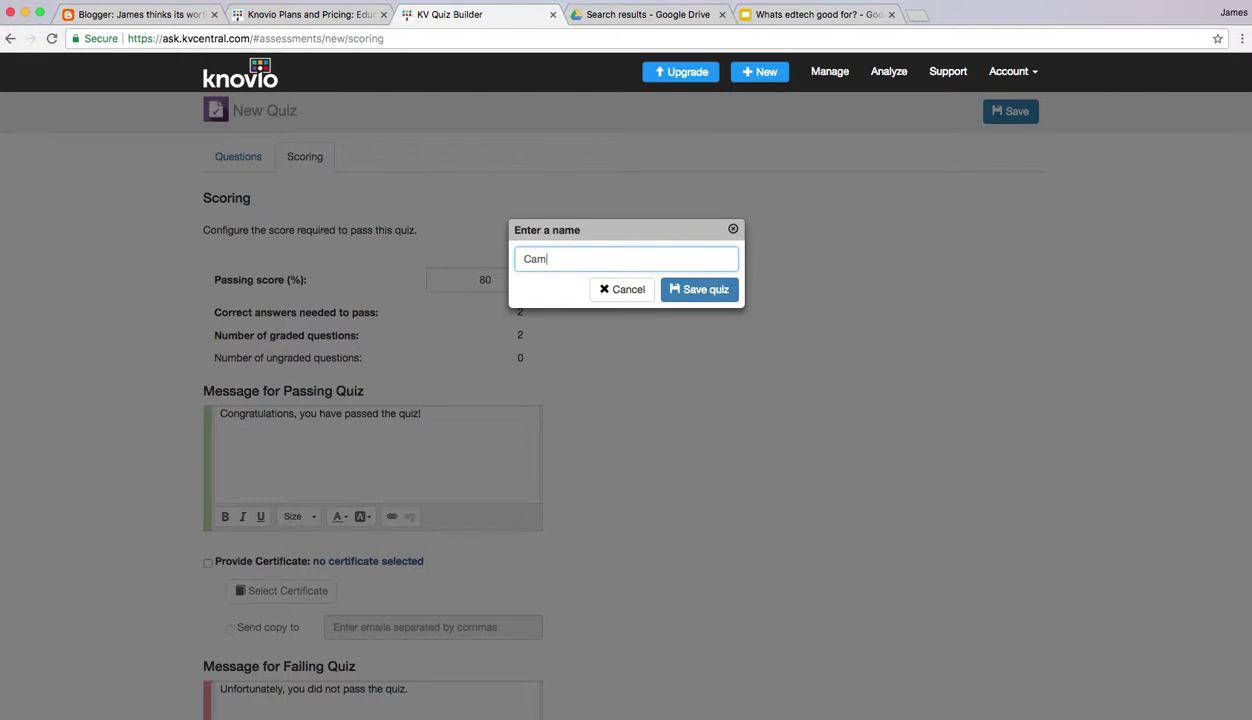
pyautogui.write('era')
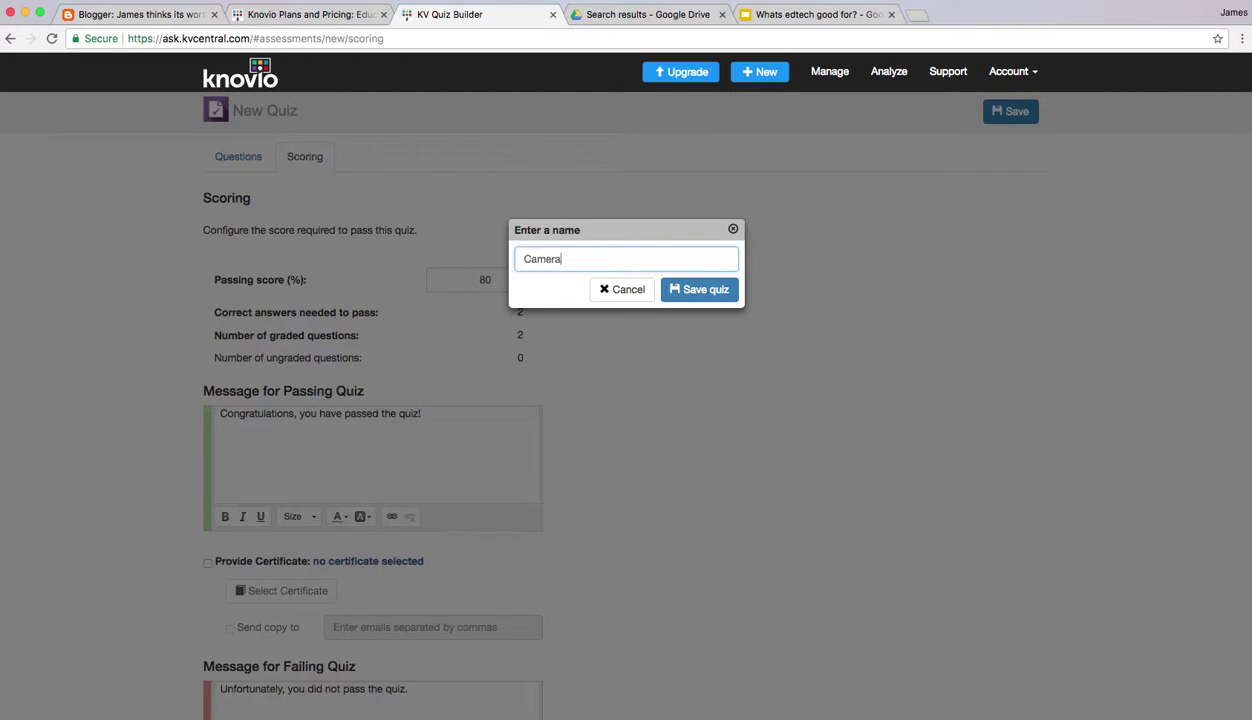
pyautogui.click(700, 288)
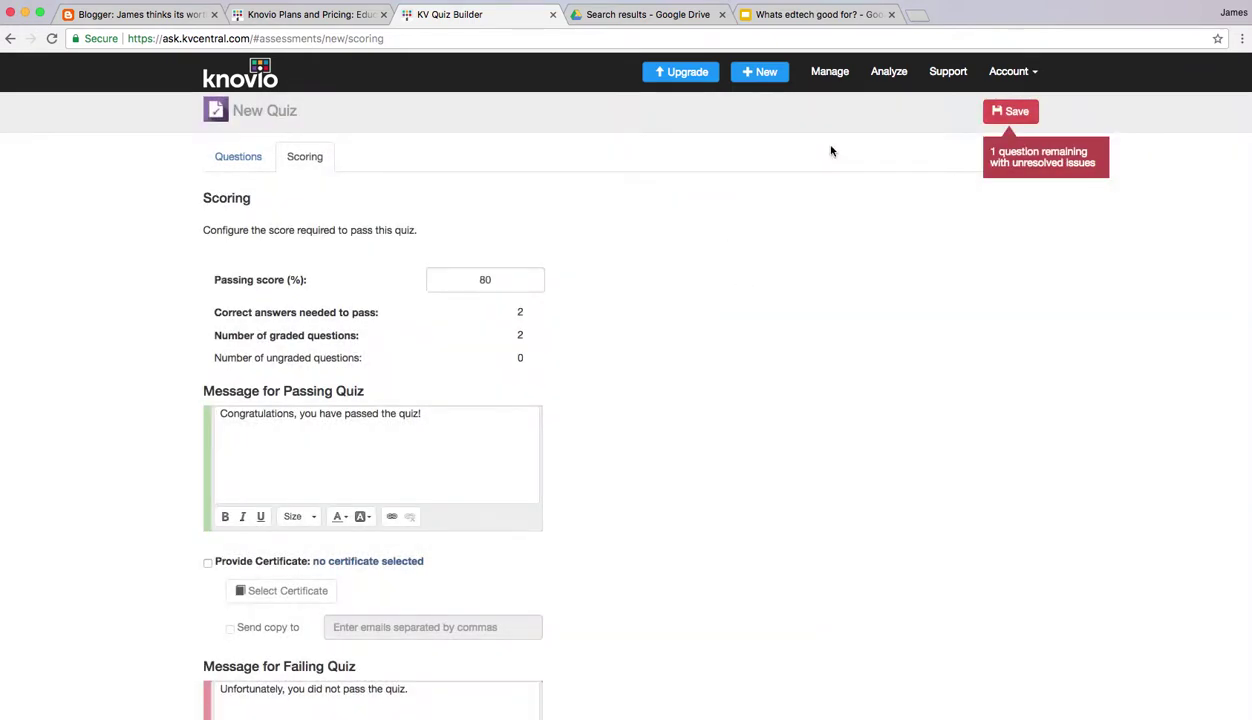
# Step: Return to the recent uploads and make a Knovio with recorded narration from the "Whats edtech good for_.pptx" slides
pyautogui.click(248, 82)
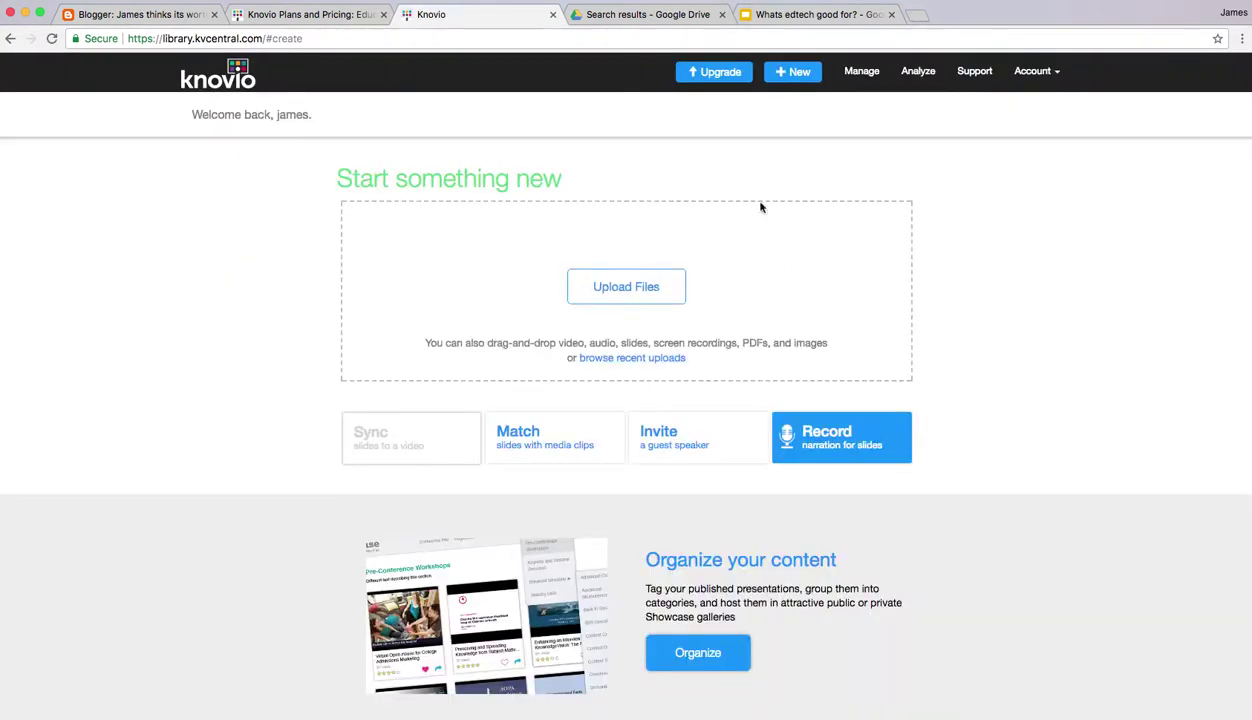
pyautogui.click(631, 358)
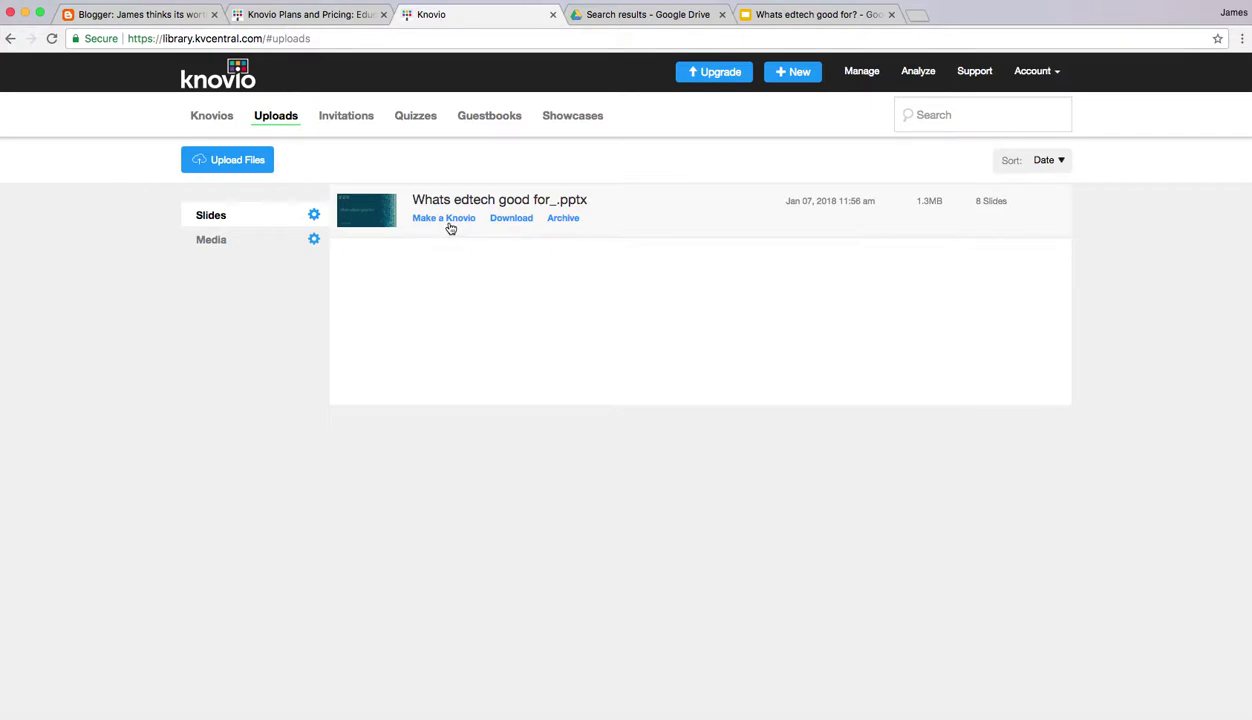
pyautogui.click(441, 224)
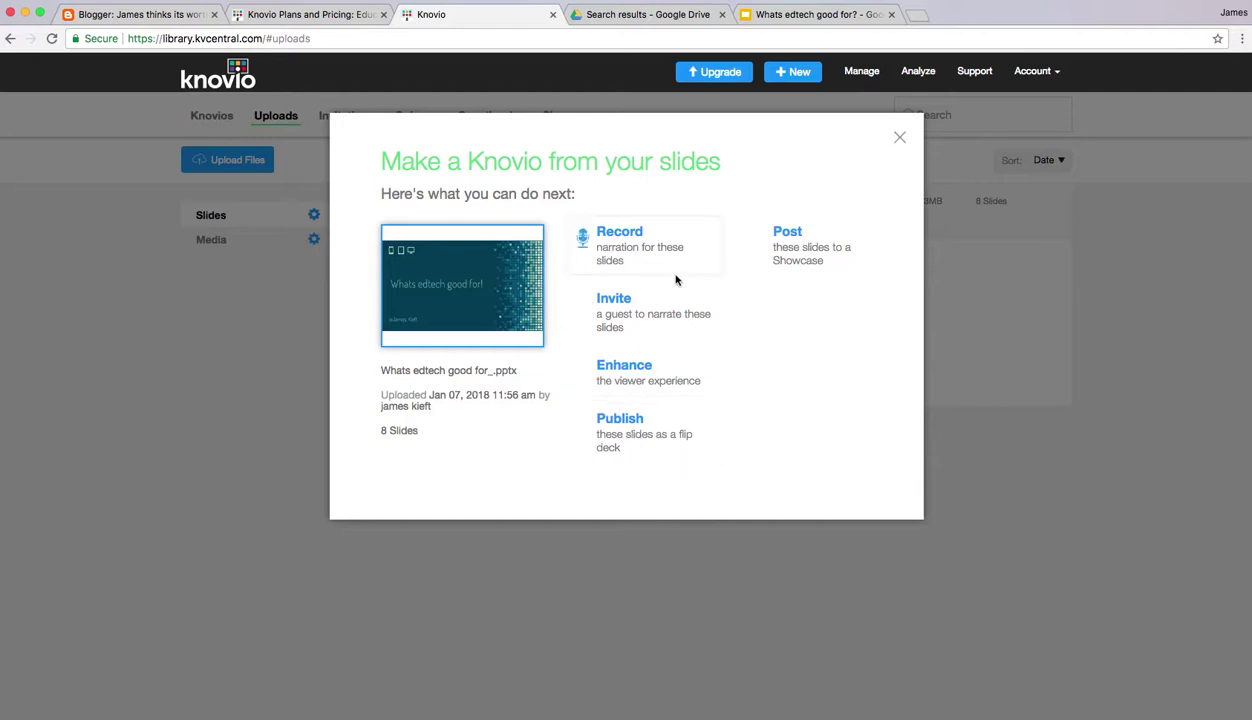
pyautogui.click(623, 245)
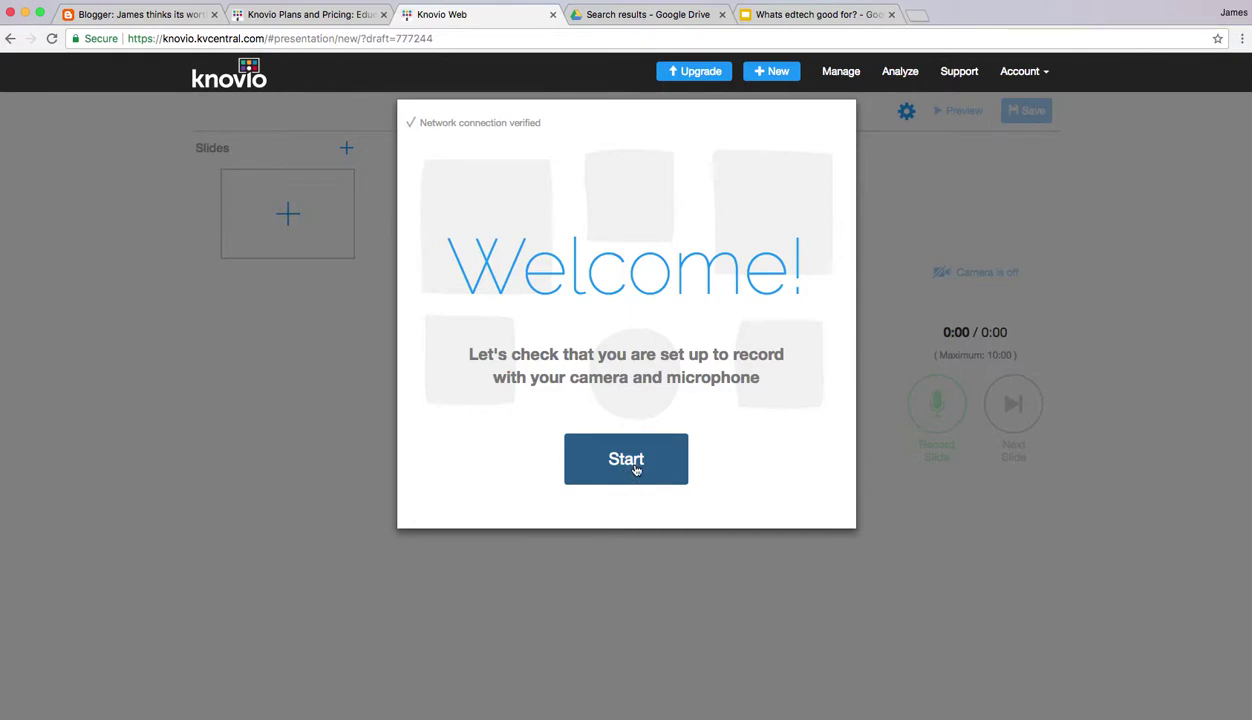
# Step: Start the recording check, enable Flash Player through the offered download, and restart the check
pyautogui.click(635, 467)
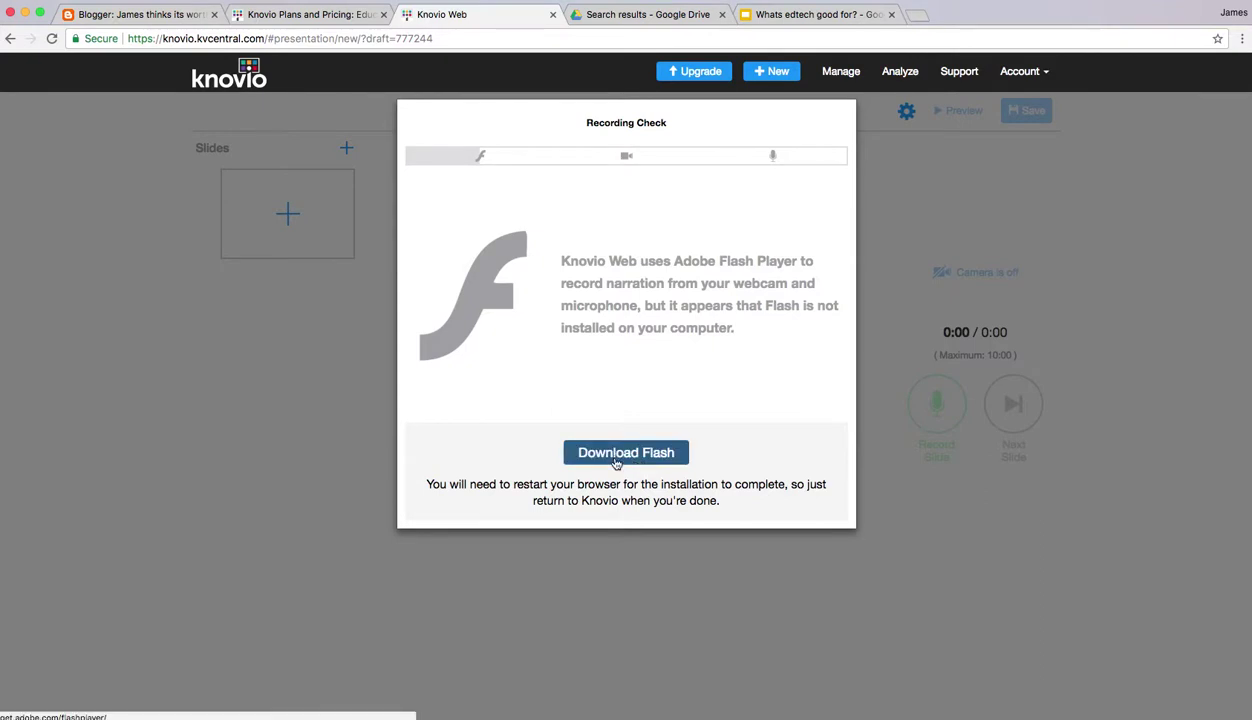
pyautogui.click(618, 459)
pyautogui.click(262, 116)
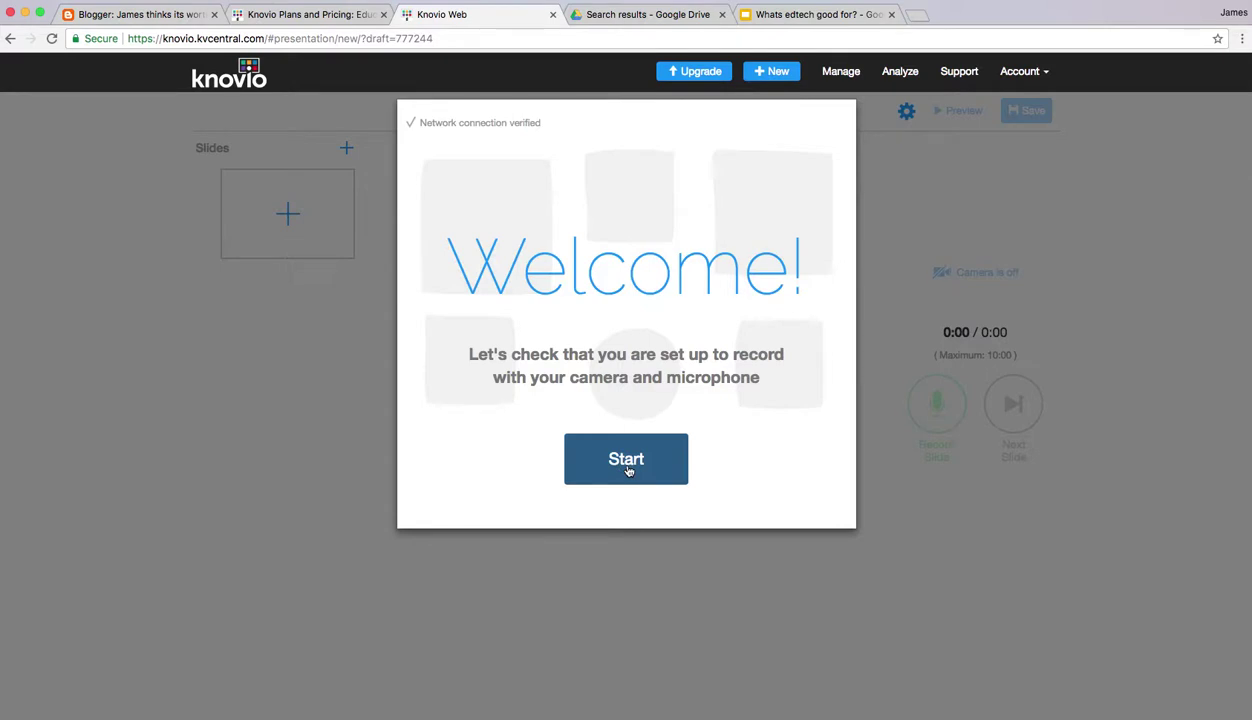
pyautogui.click(627, 468)
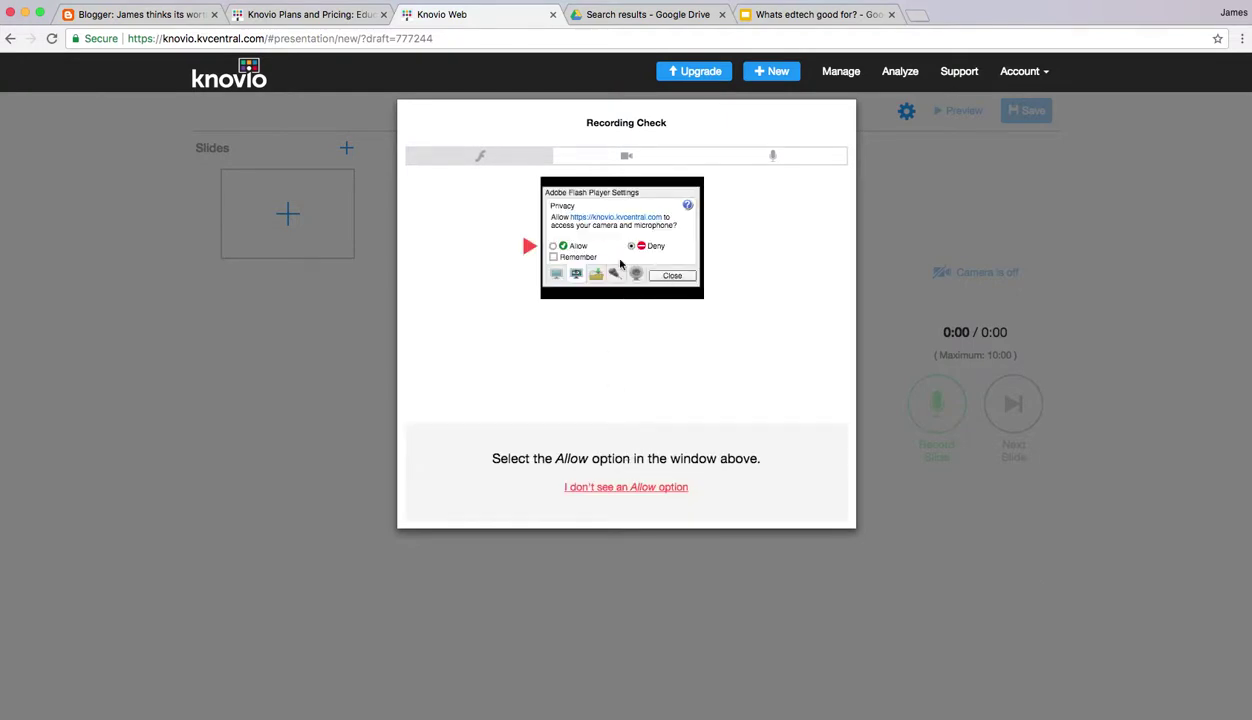
# Step: Allow and remember camera and microphone access in the Flash settings, and grant the same access in the browser
pyautogui.click(553, 246)
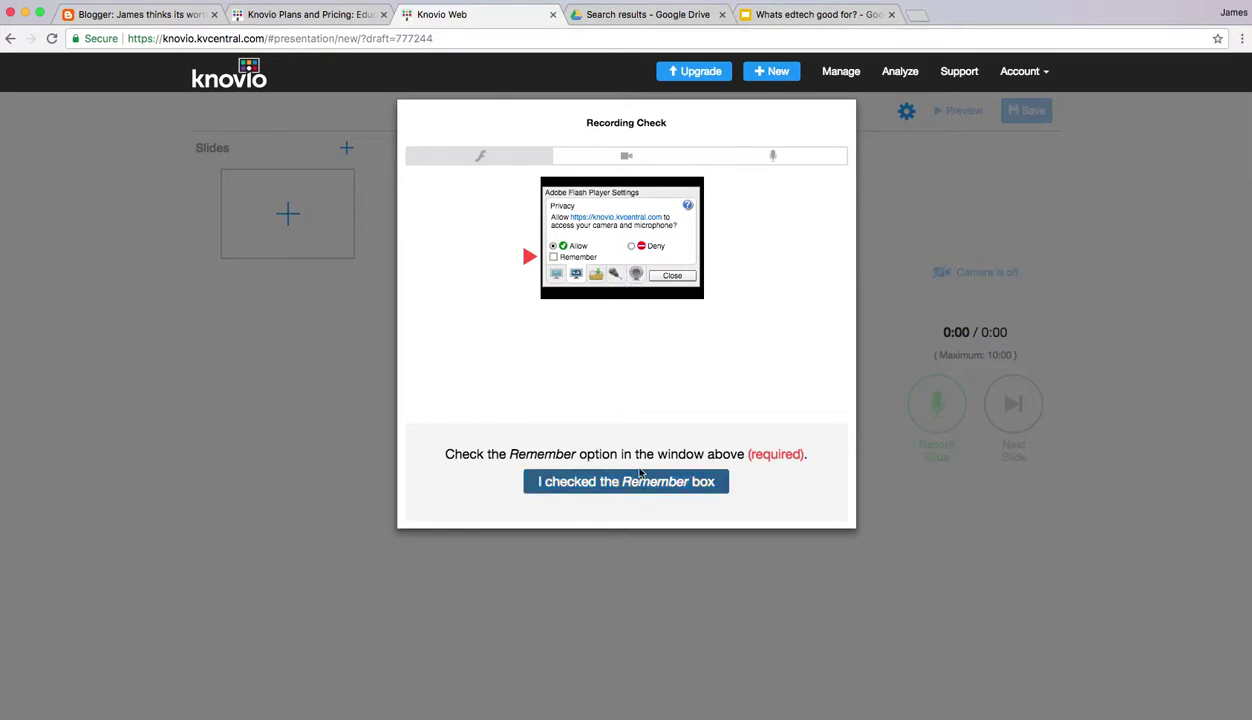
pyautogui.click(553, 257)
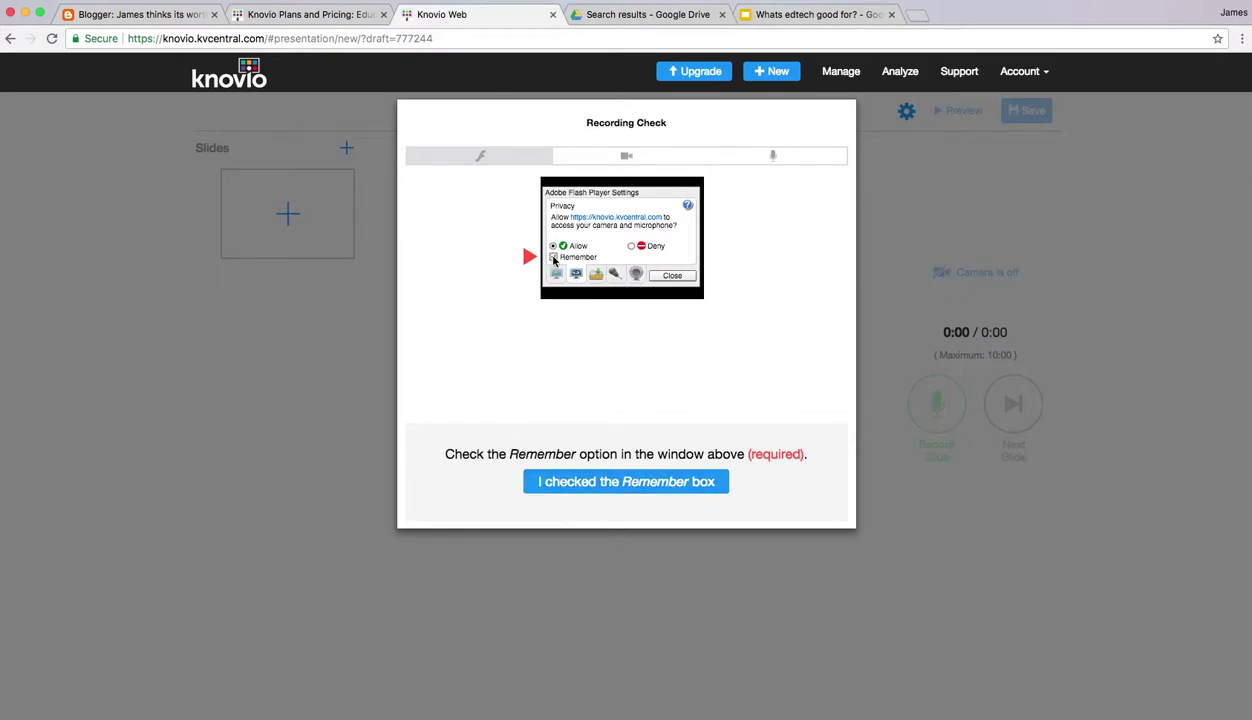
pyautogui.click(670, 277)
pyautogui.click(631, 488)
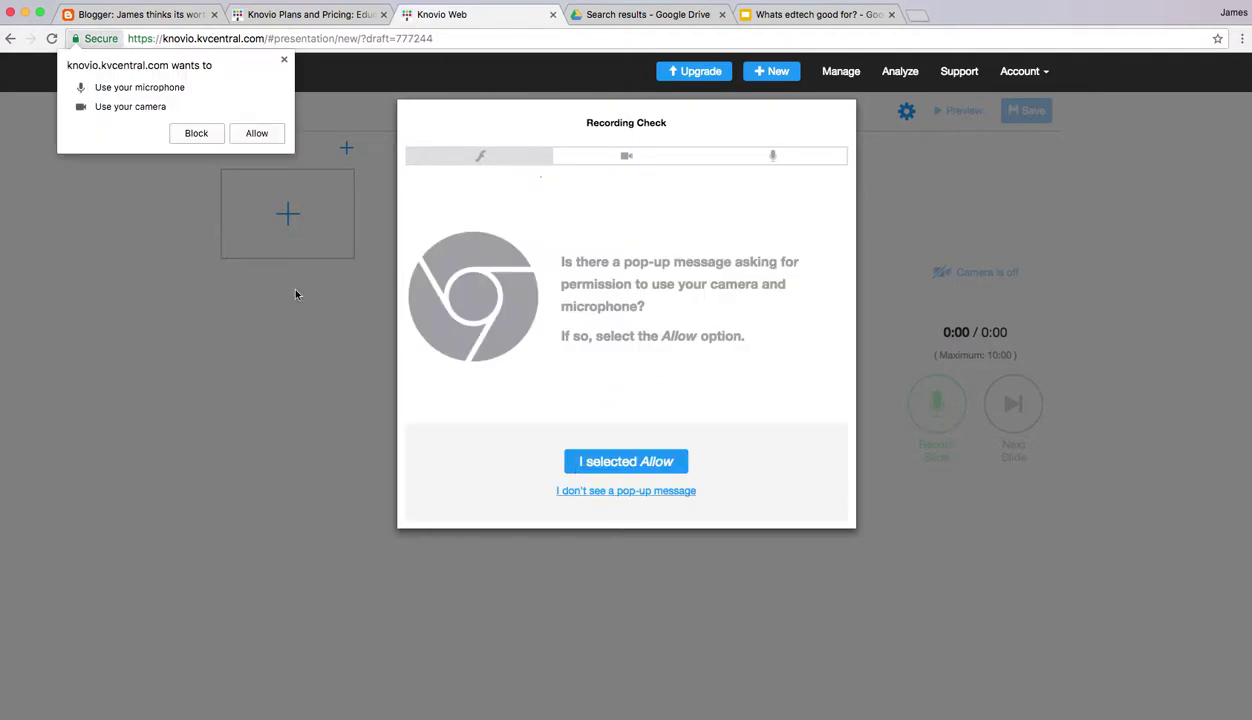
pyautogui.click(250, 135)
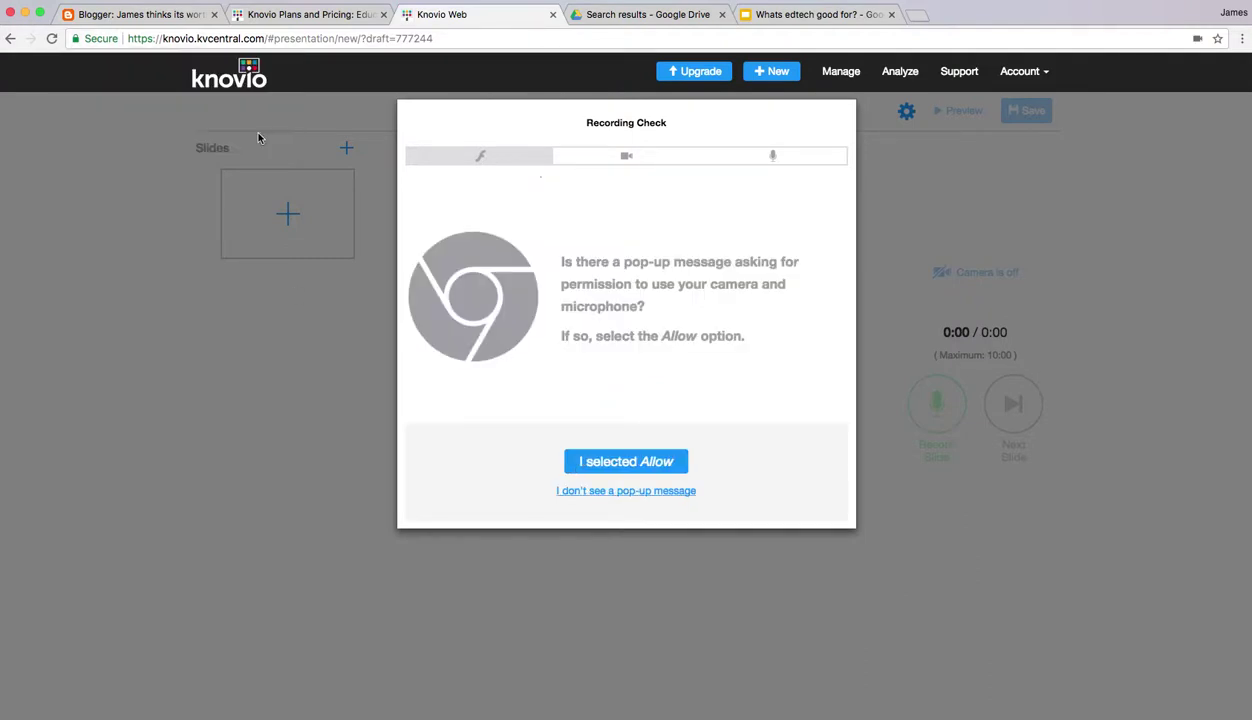
pyautogui.click(652, 462)
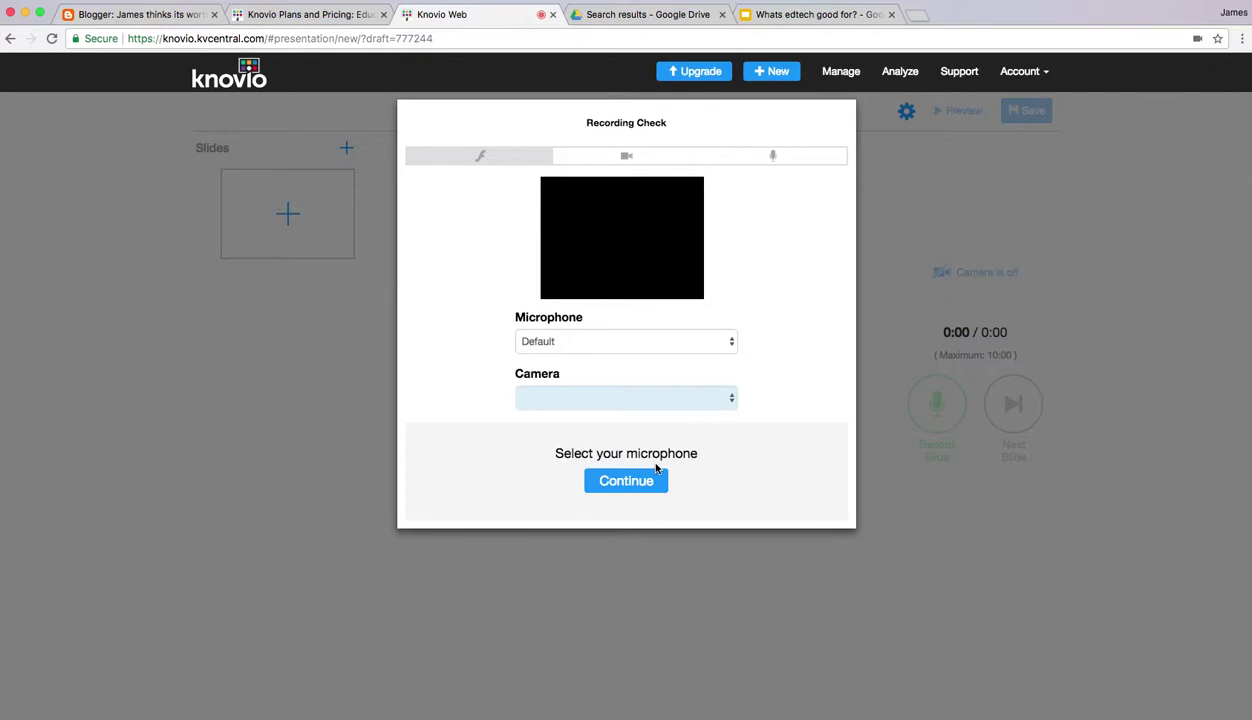
# Step: Select USB Advanced Audio Device as the microphone and continue the recording check
pyautogui.click(721, 340)
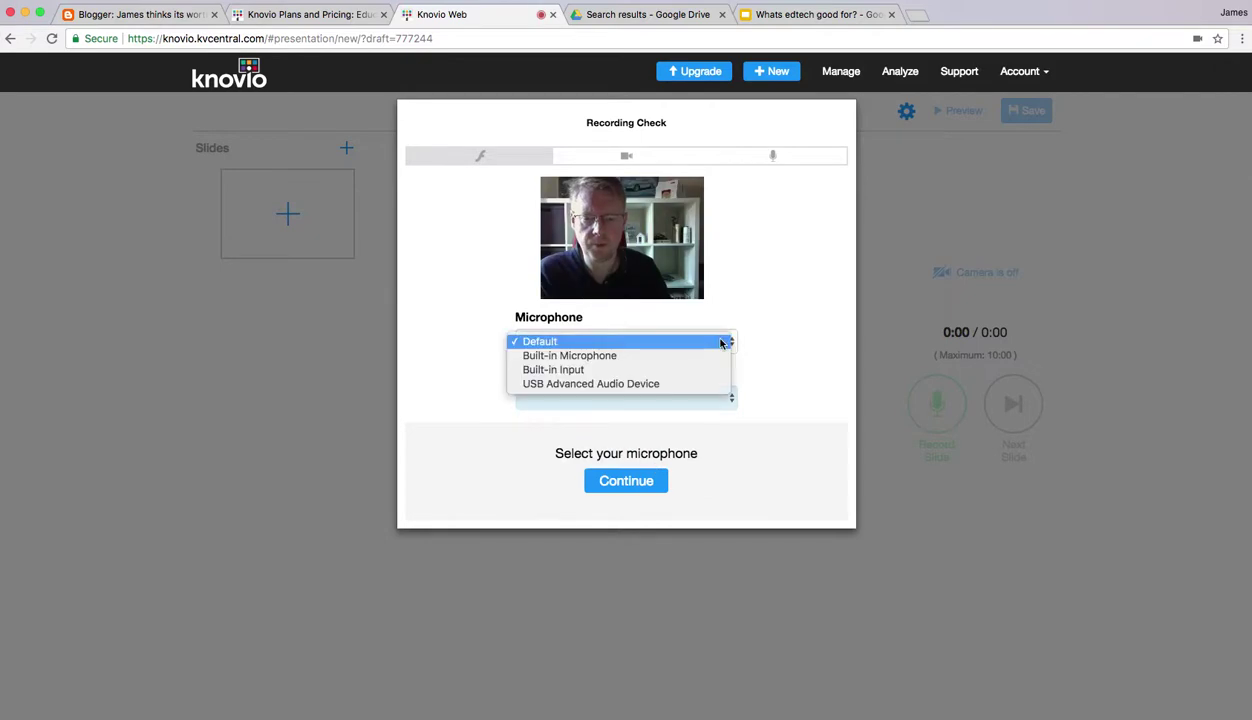
pyautogui.click(664, 384)
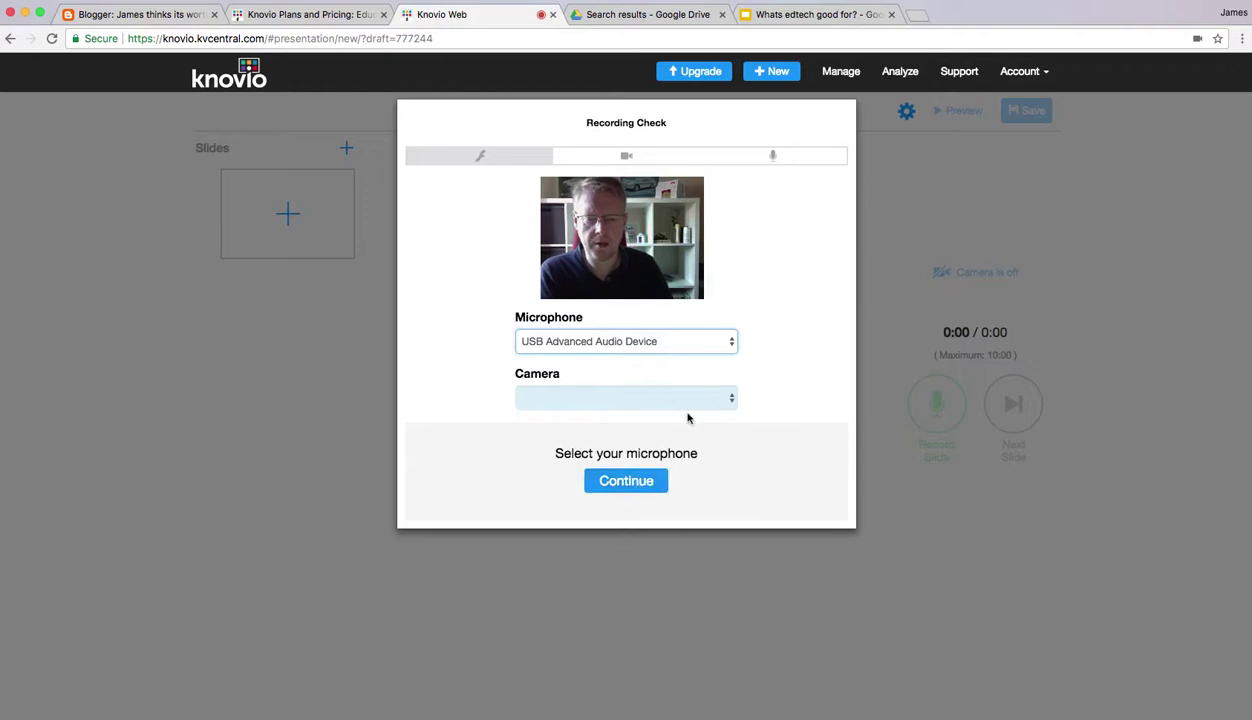
pyautogui.click(640, 481)
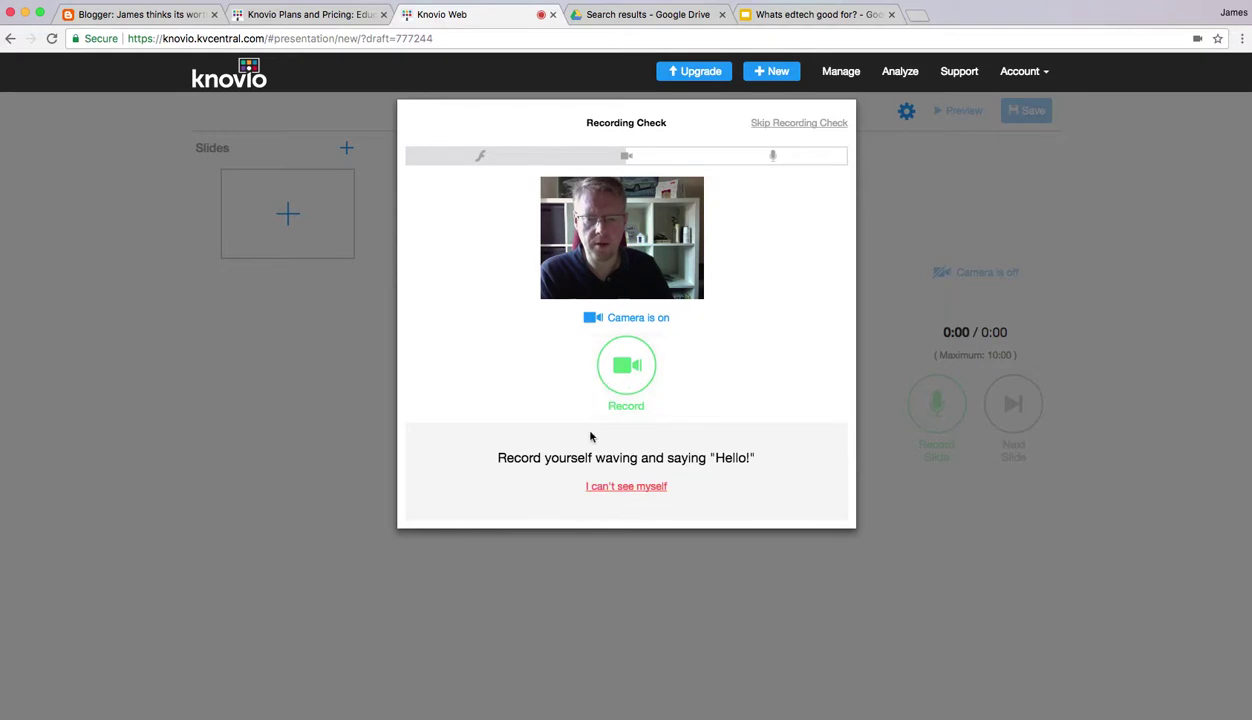
# Step: Record a short webcam test clip and skip the rest of the recording check
pyautogui.click(628, 379)
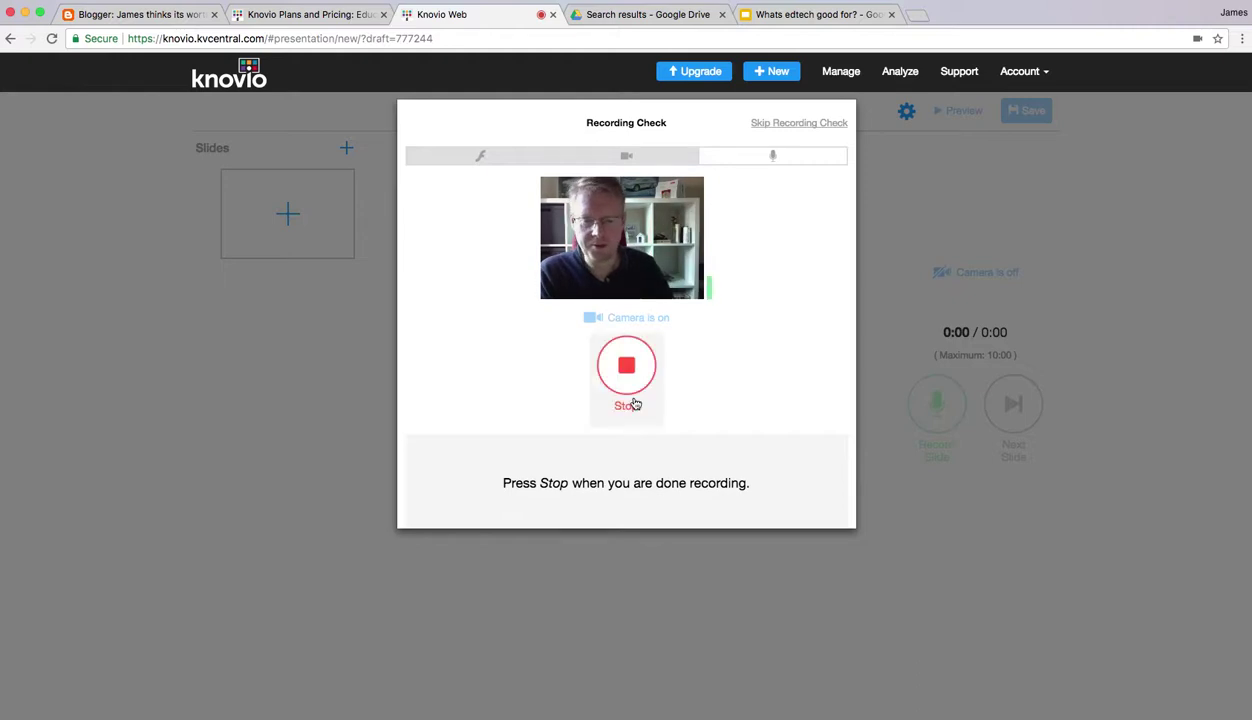
pyautogui.click(630, 370)
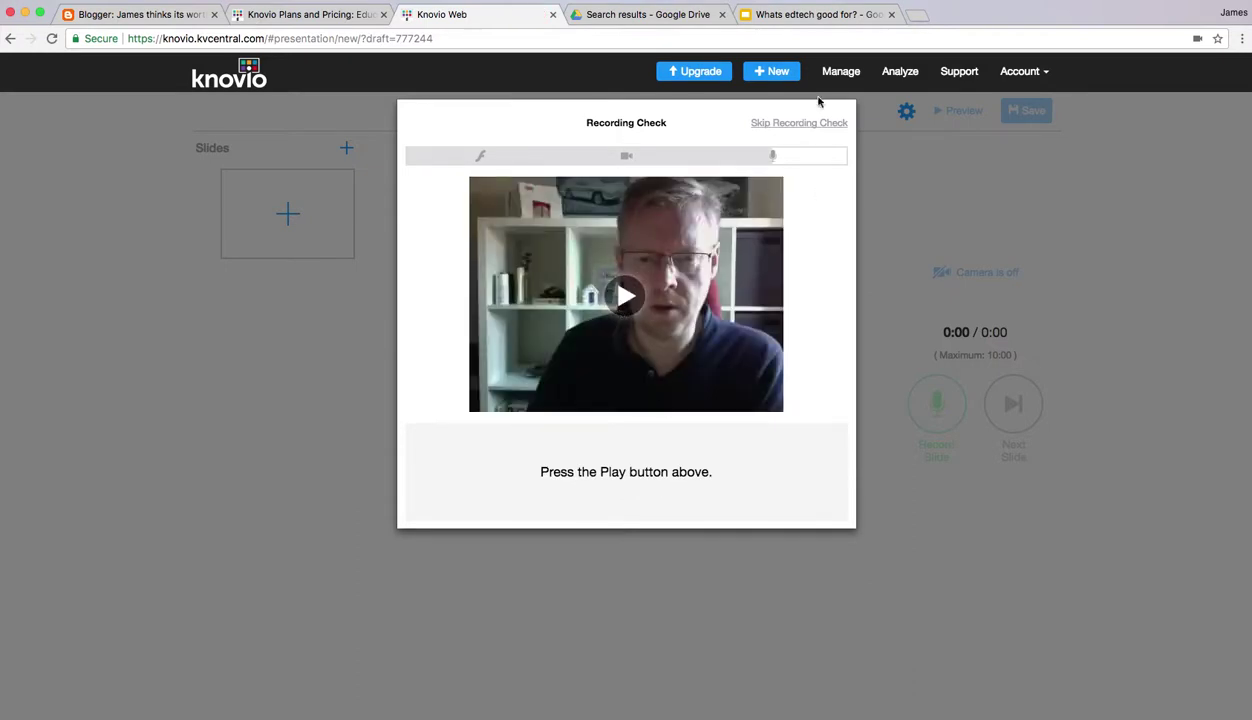
pyautogui.click(800, 123)
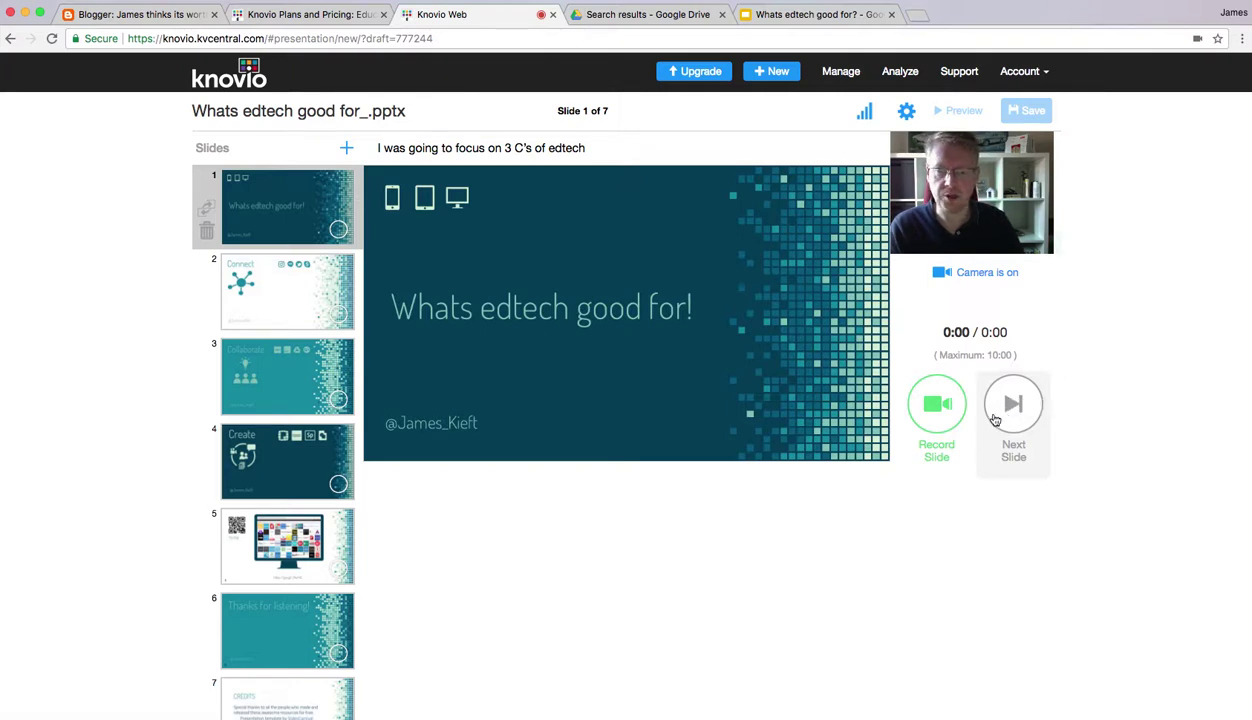
# Step: Record webcam narration from slide 1, advancing through the slides and stopping the recording on slide 5
pyautogui.click(938, 405)
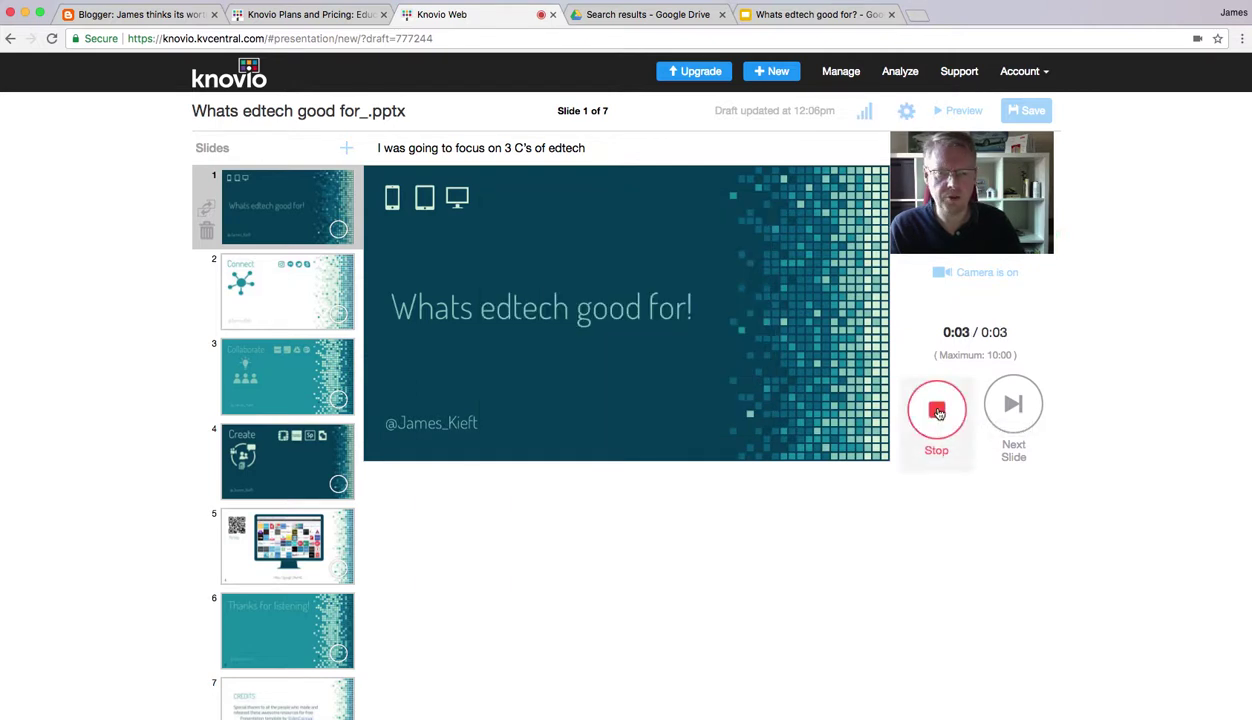
pyautogui.click(1012, 407)
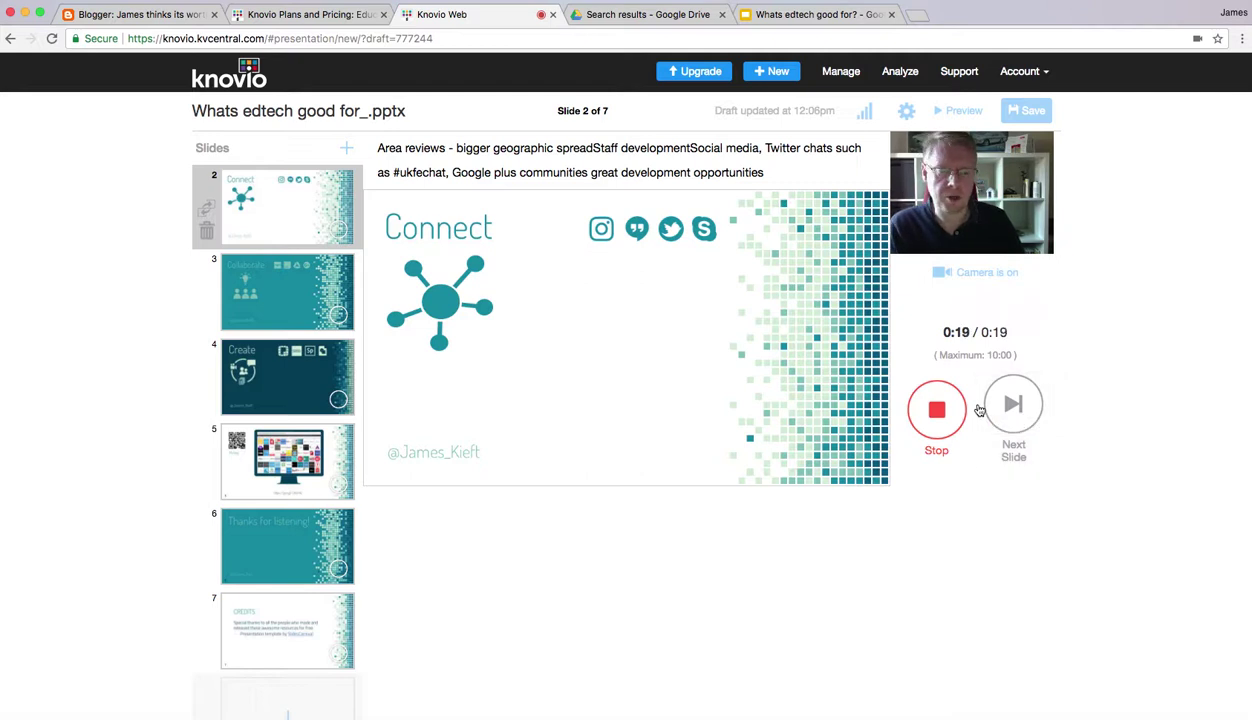
pyautogui.click(1004, 412)
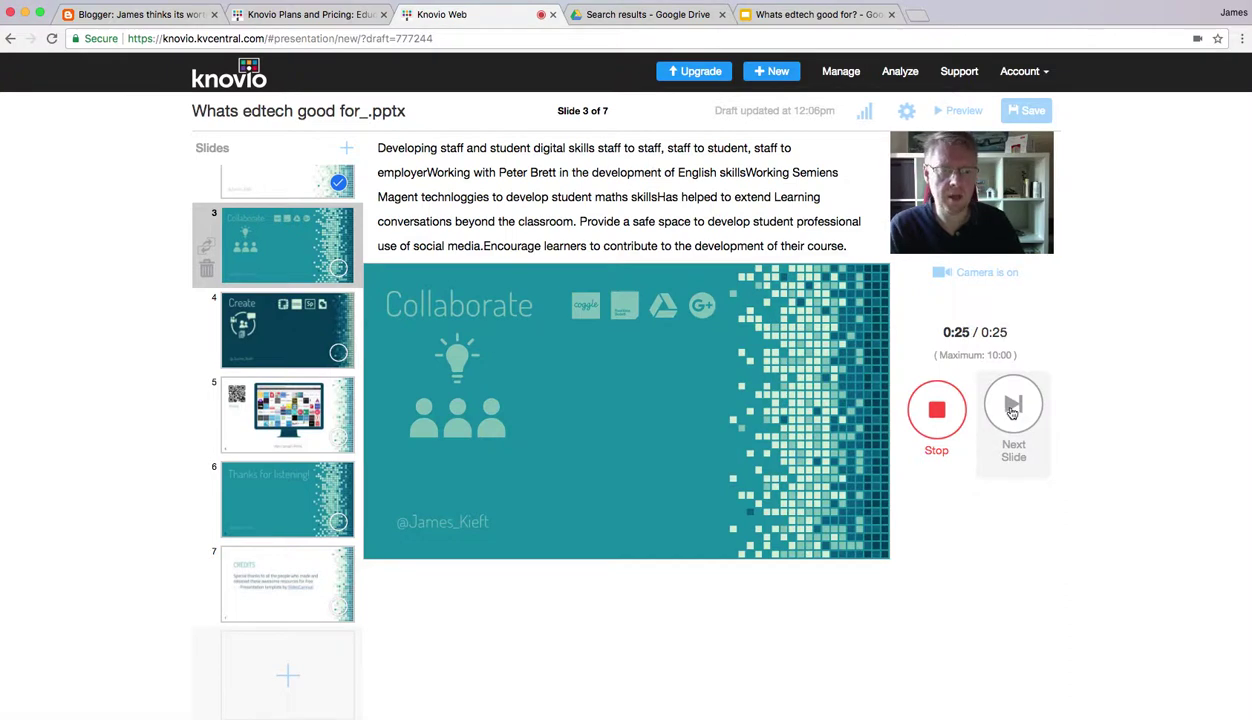
pyautogui.click(1011, 410)
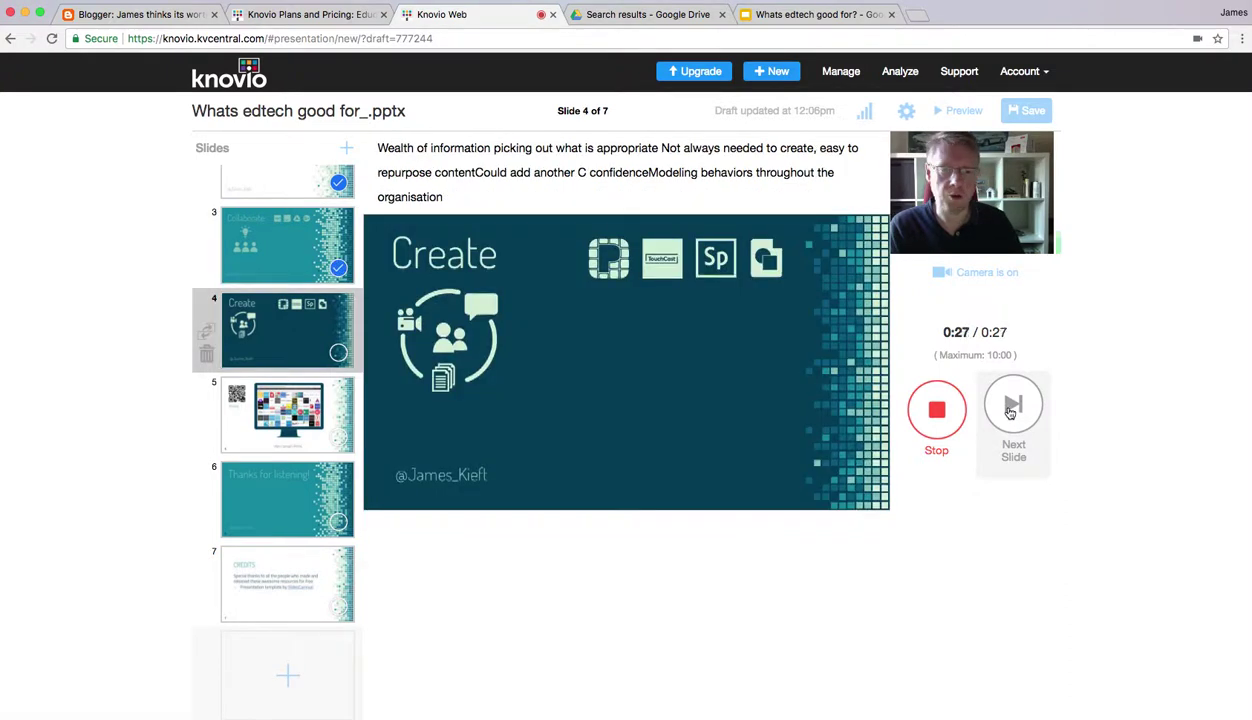
pyautogui.click(1011, 410)
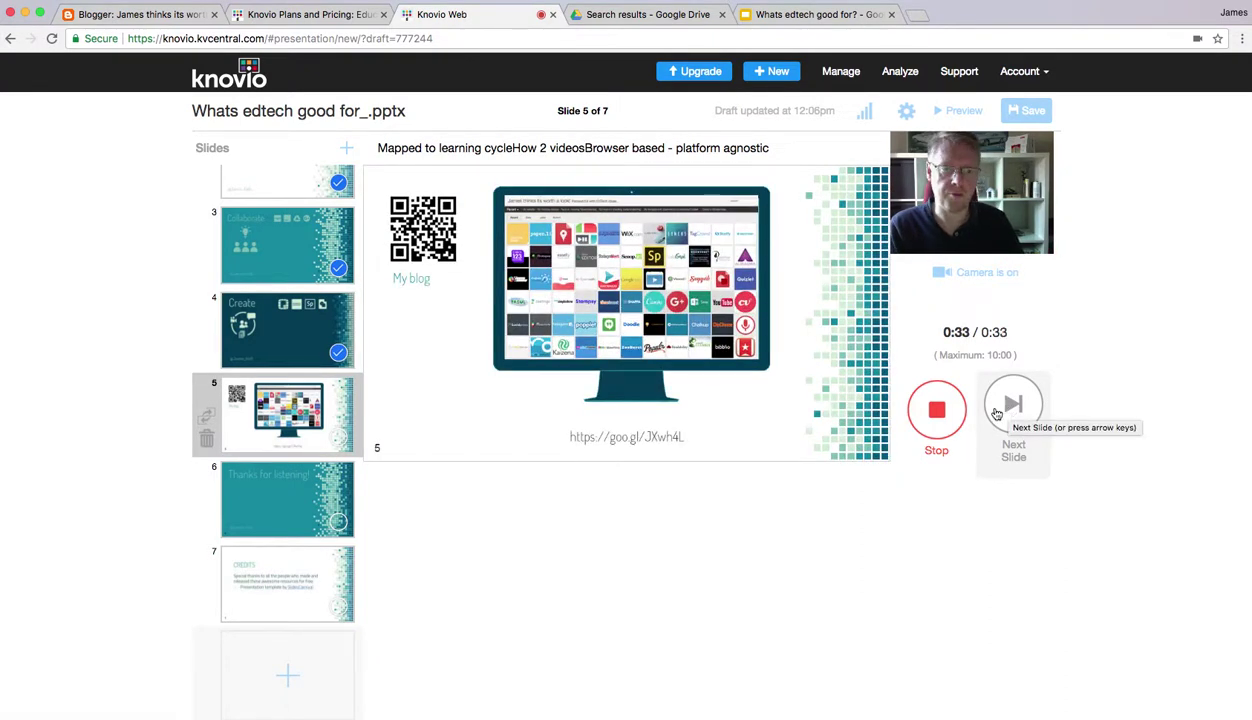
pyautogui.click(941, 416)
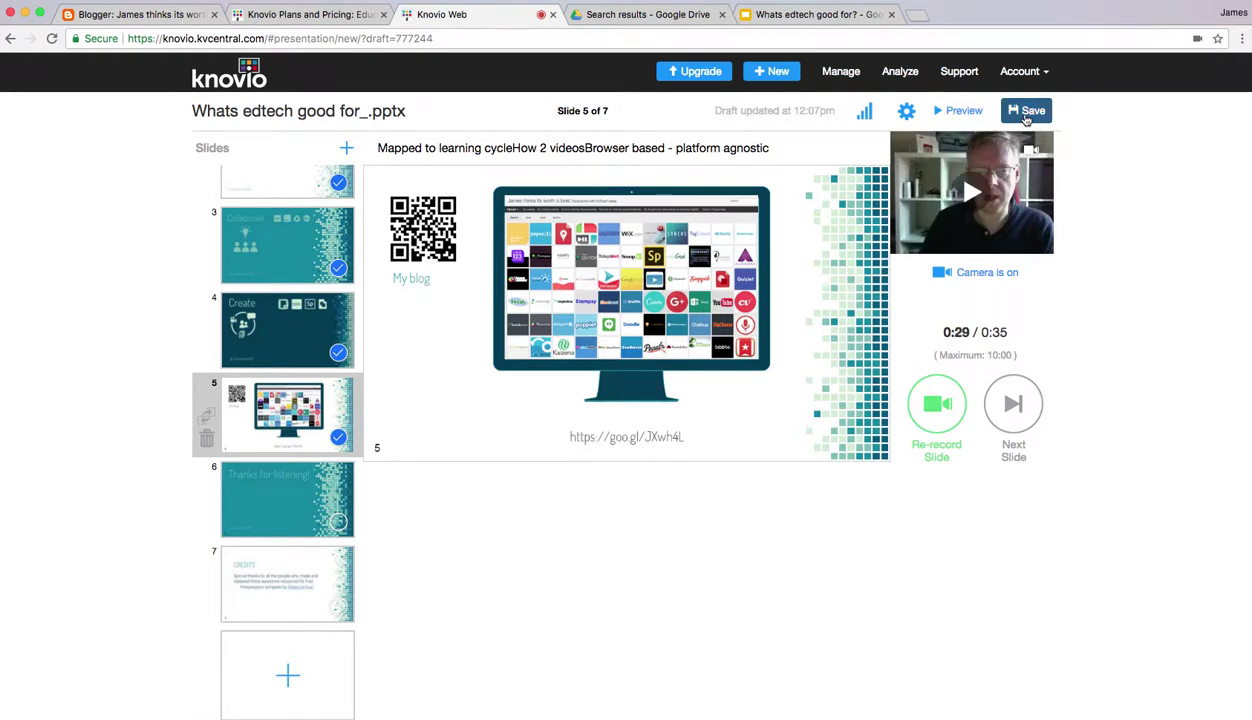
# Step: Save the presentation with the name "What is edtech for", the description "Edtech" and a new tag "edtech"
pyautogui.click(1030, 115)
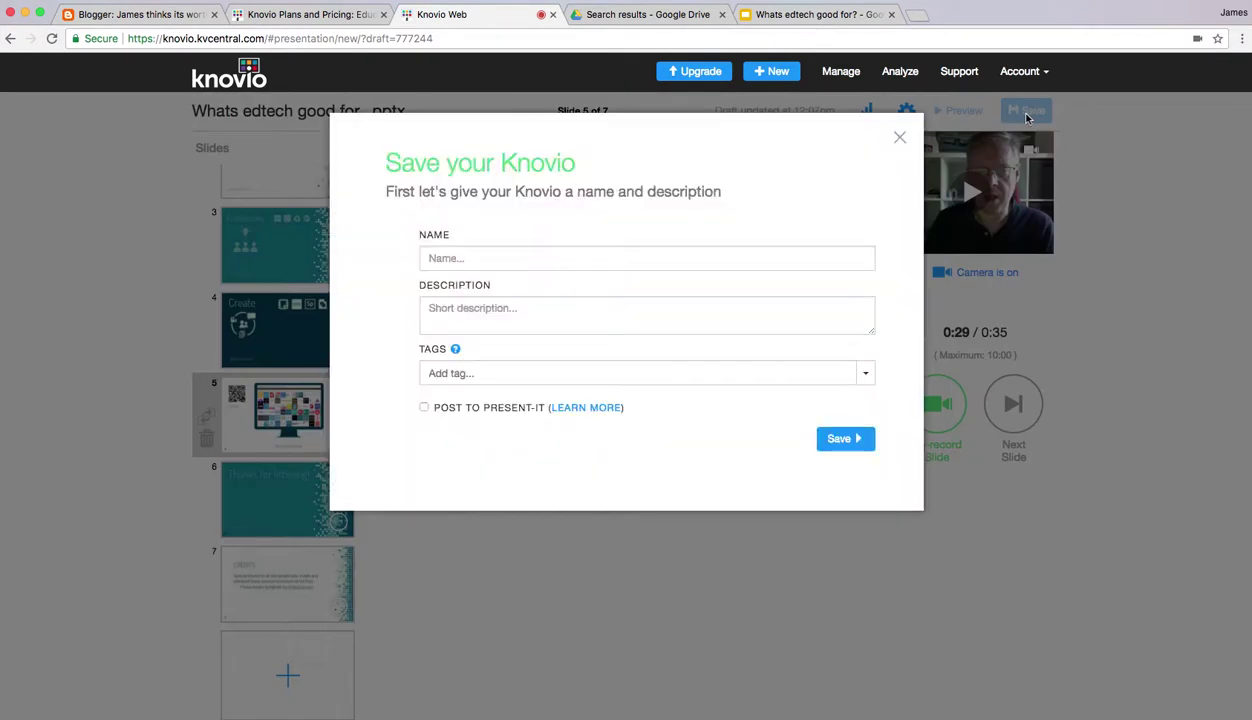
pyautogui.click(488, 260)
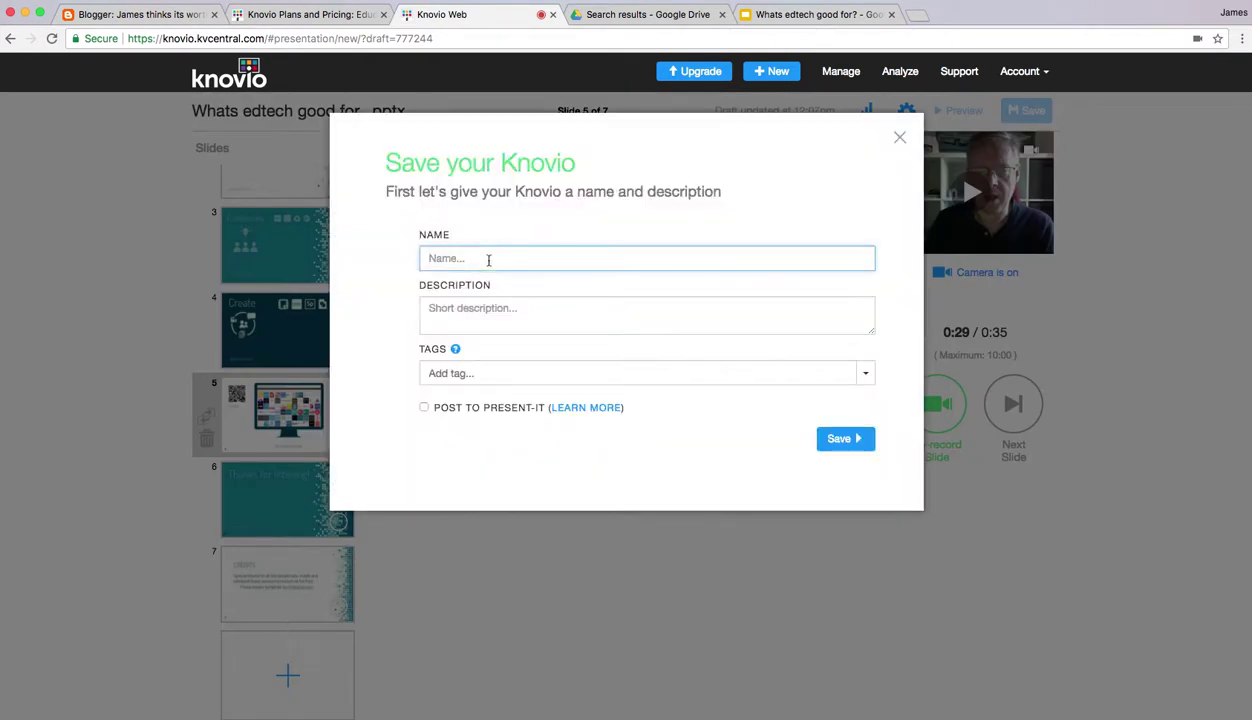
pyautogui.write('What is edtech for')
pyautogui.click(433, 309)
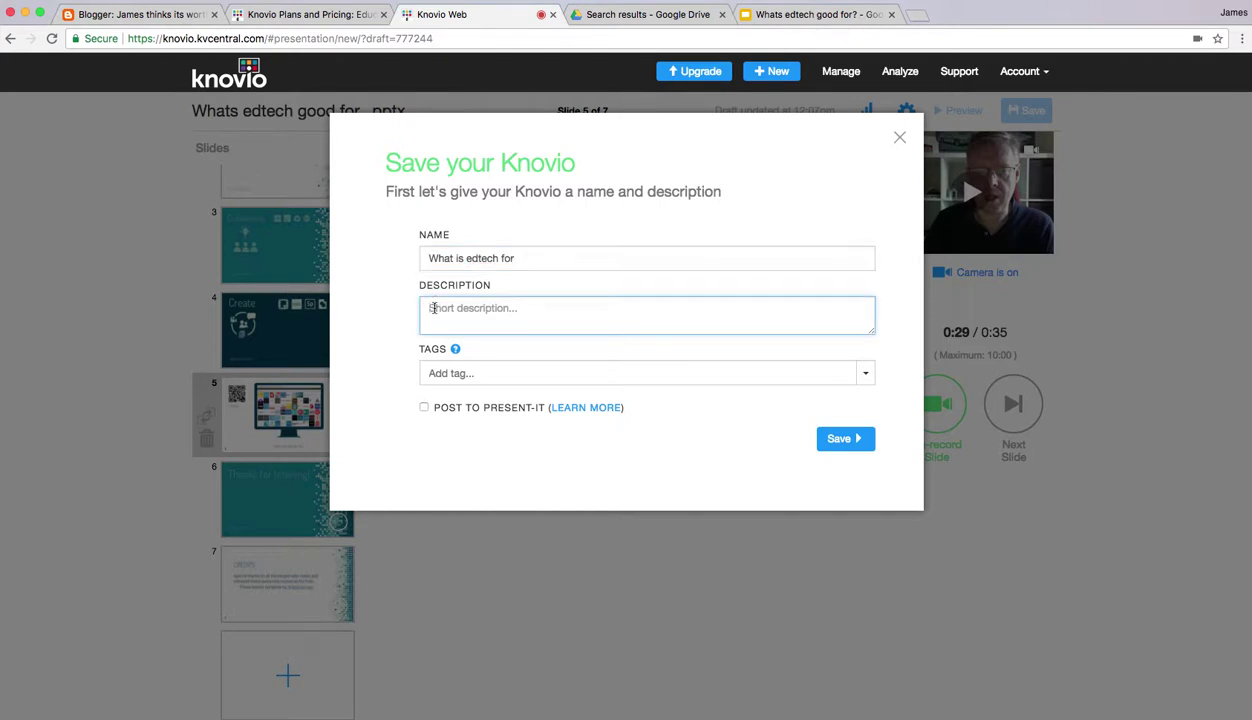
pyautogui.write('Edtech')
pyautogui.click(474, 385)
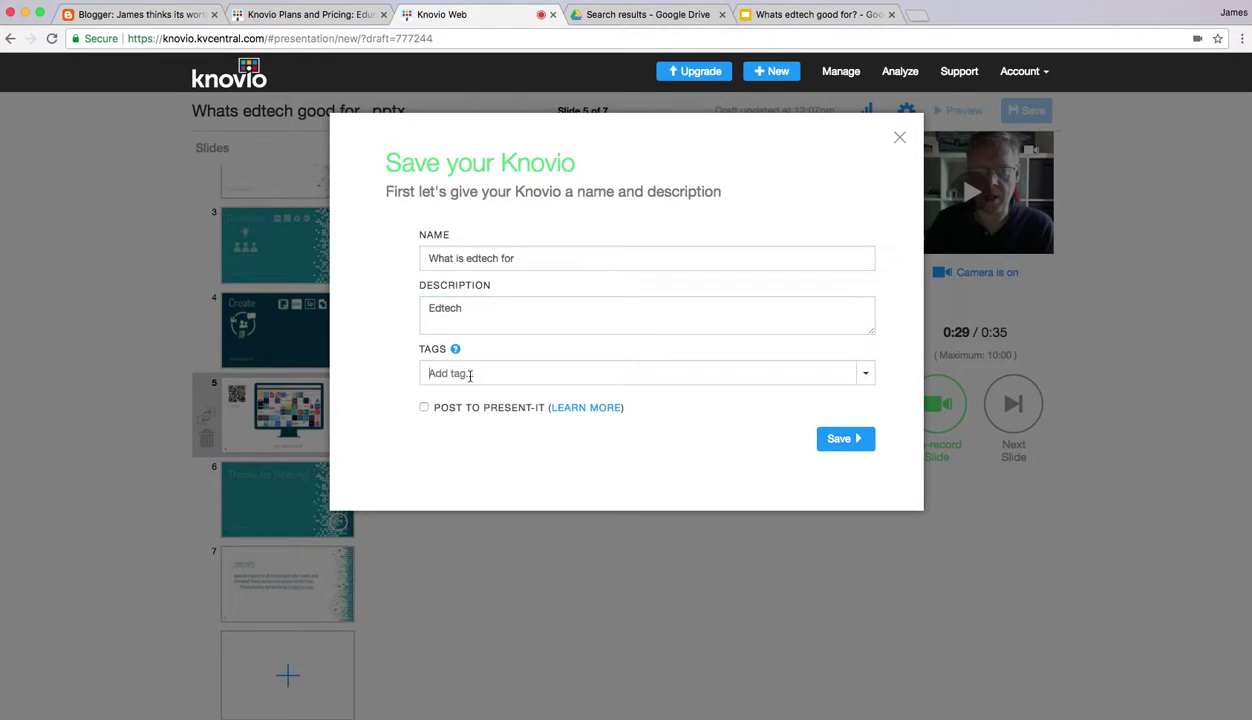
pyautogui.write('edtech')
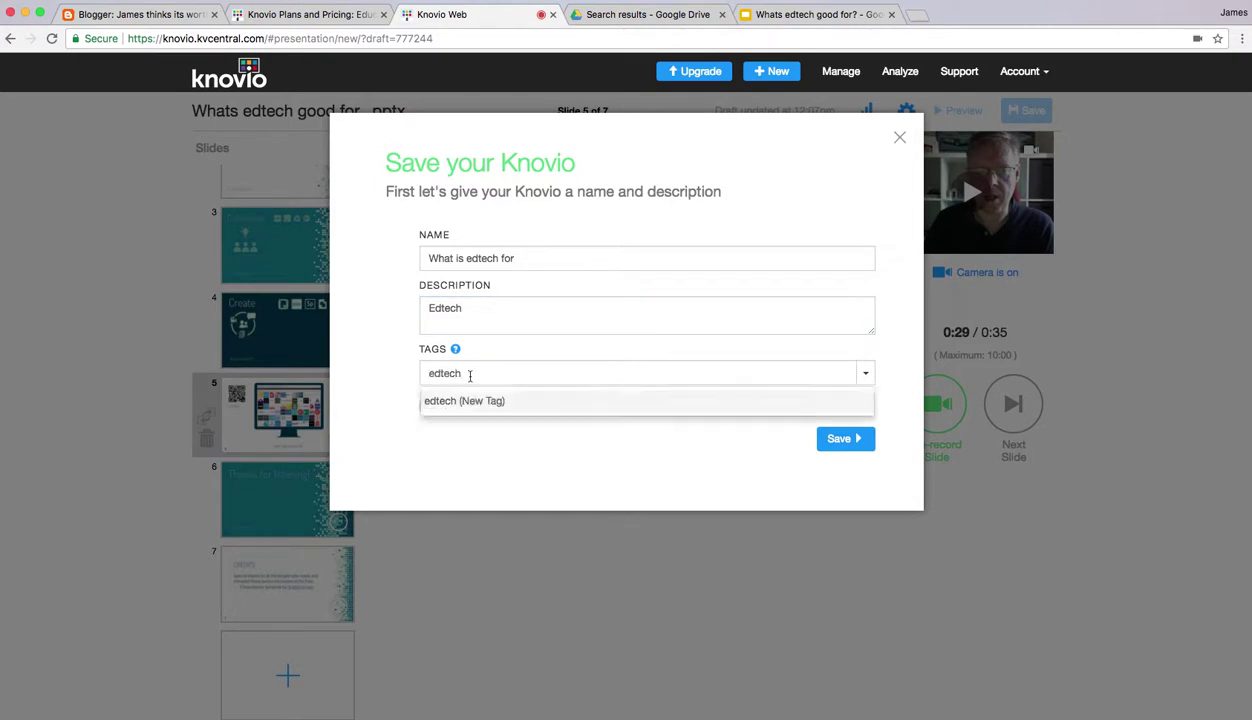
pyautogui.click(572, 403)
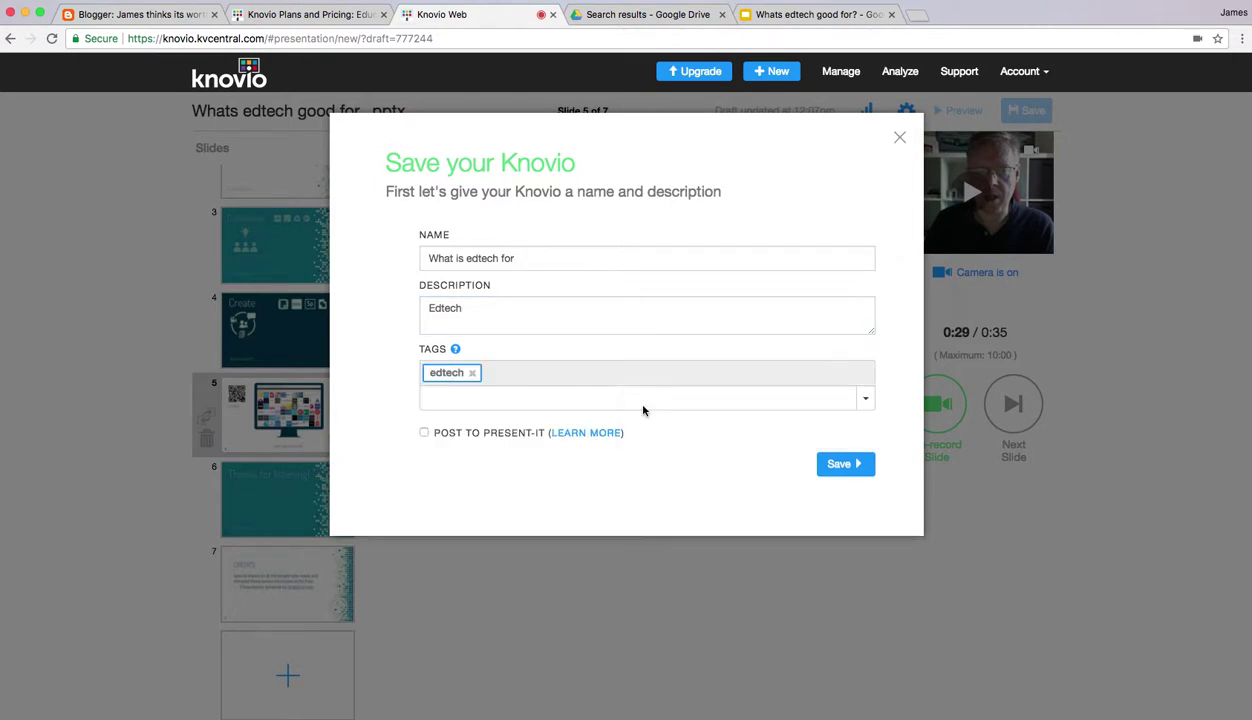
pyautogui.click(845, 464)
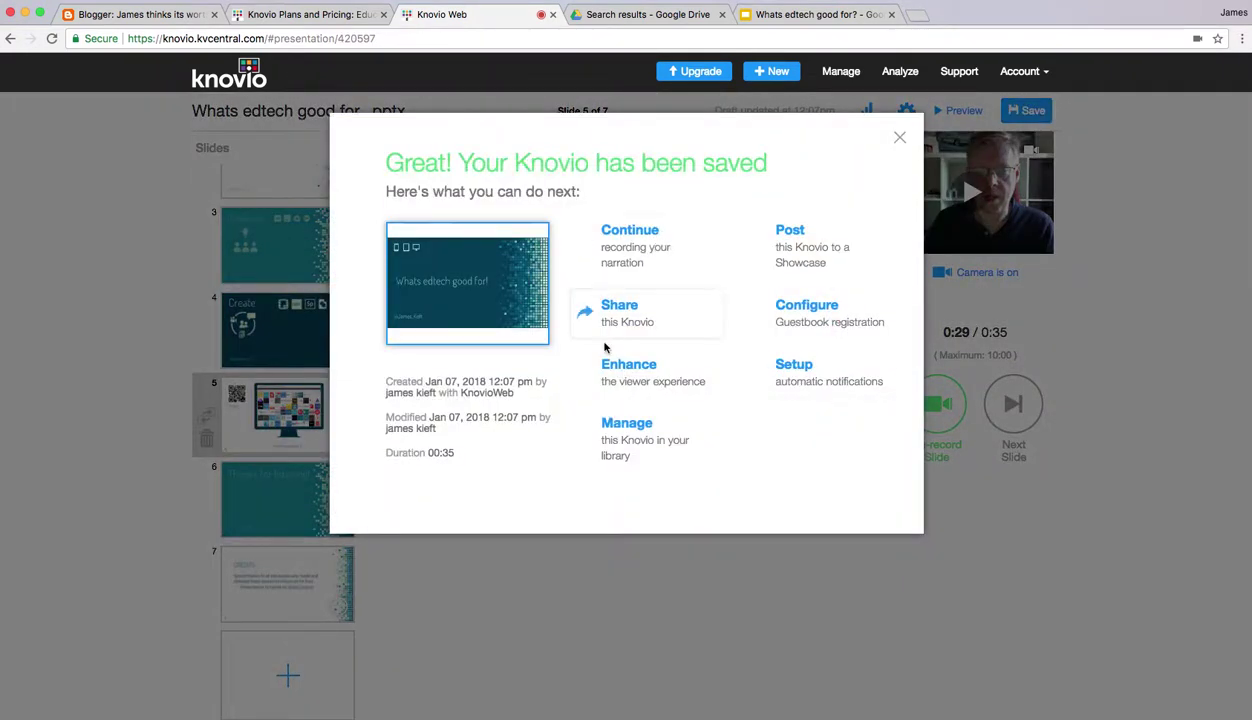
# Step: Open the saved Knovio's sharing page, dismiss the welcome message, and examine the link, email, showcase, social network and privacy options
pyautogui.click(627, 322)
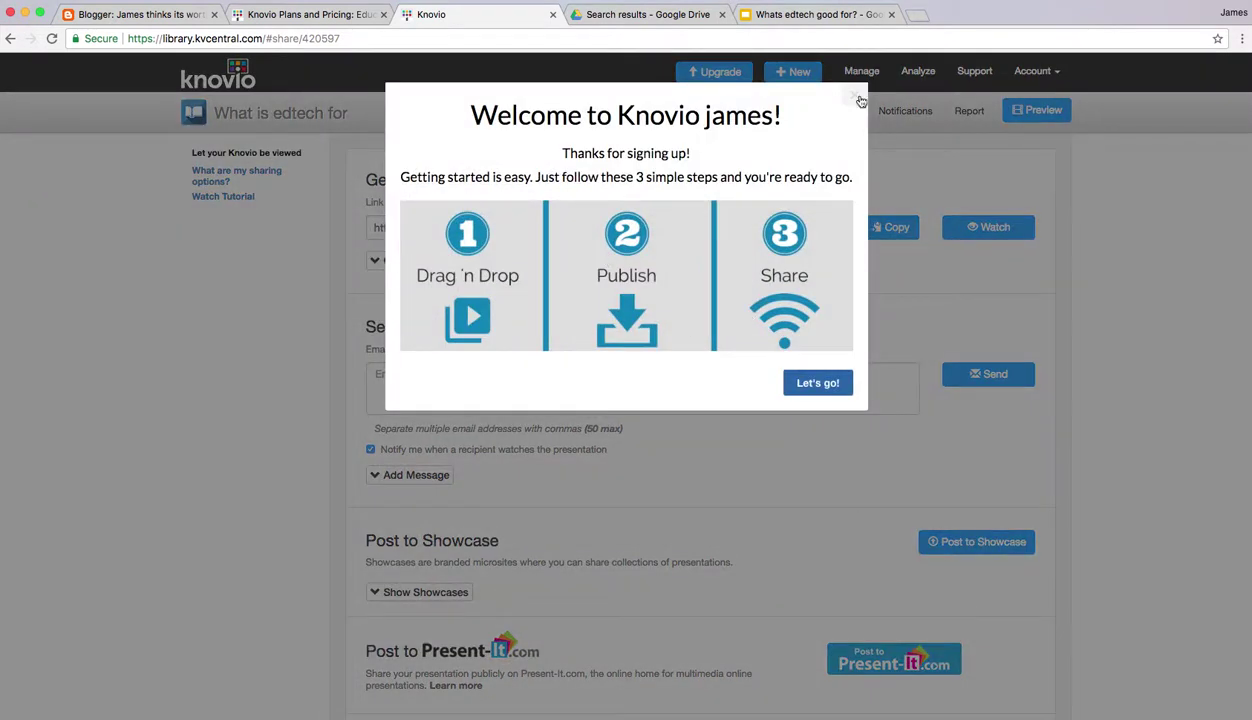
pyautogui.click(824, 384)
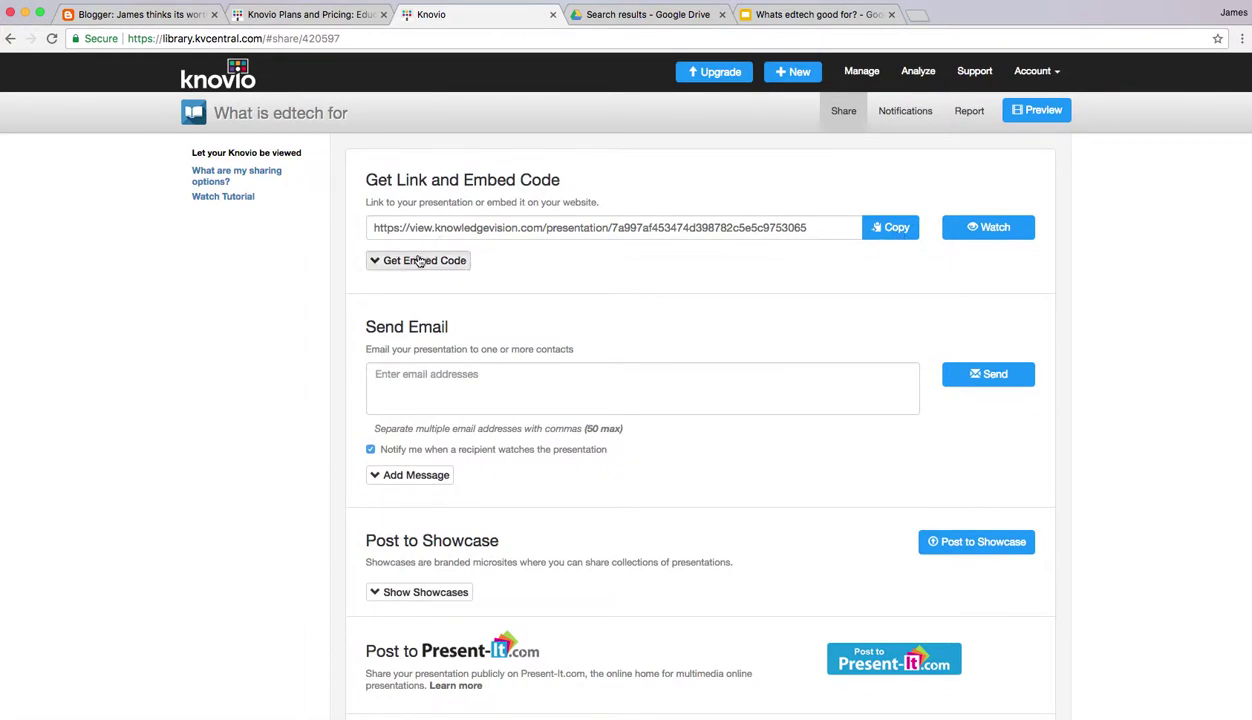
pyautogui.scroll(-2, 715, 486)
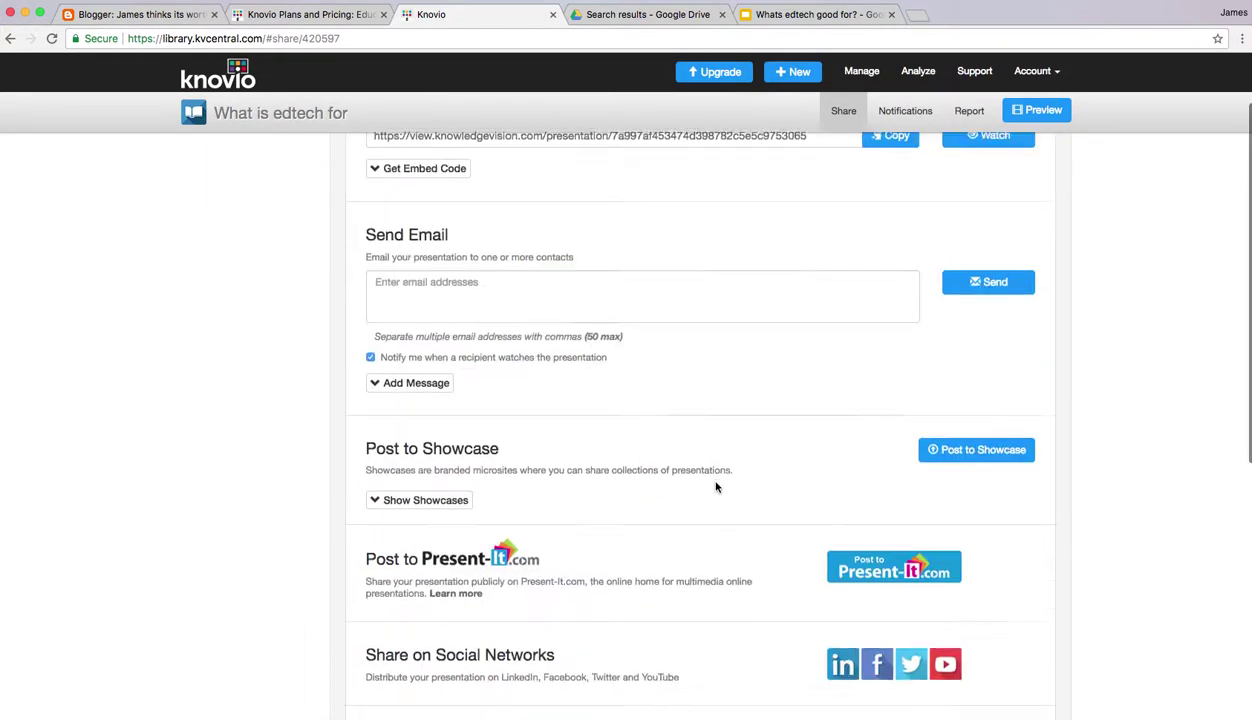
pyautogui.scroll(-4, 632, 483)
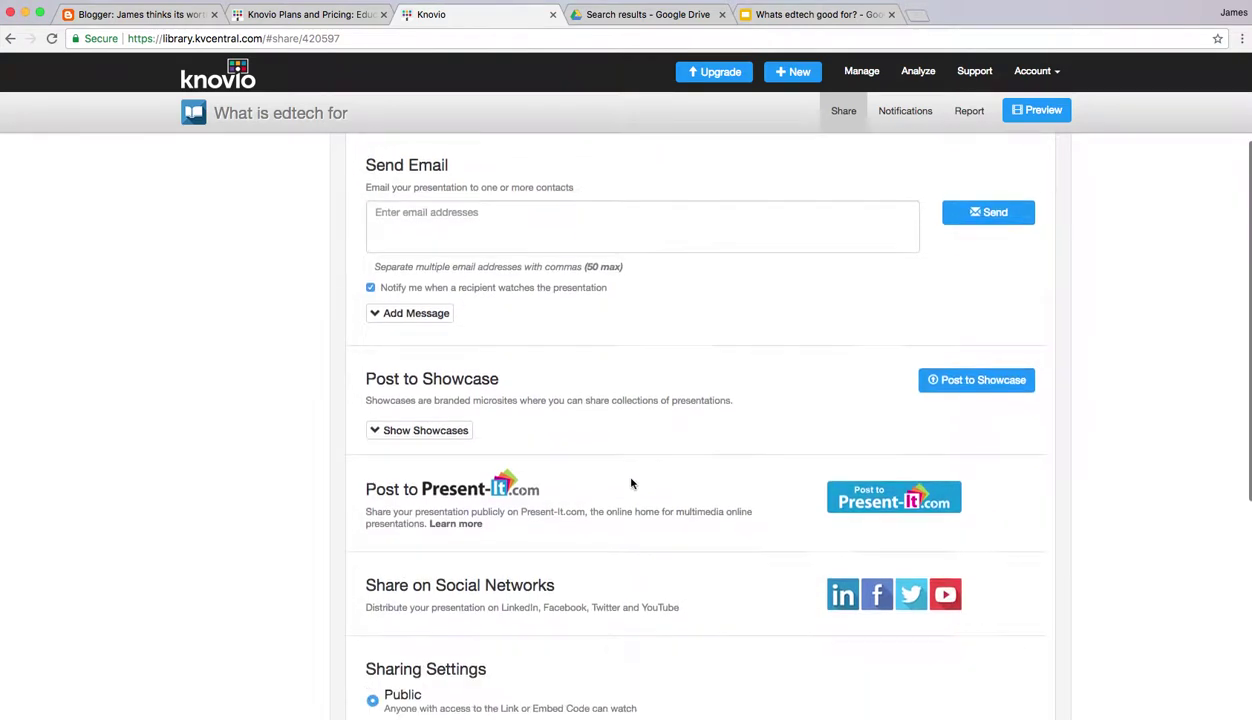
pyautogui.scroll(1, 631, 483)
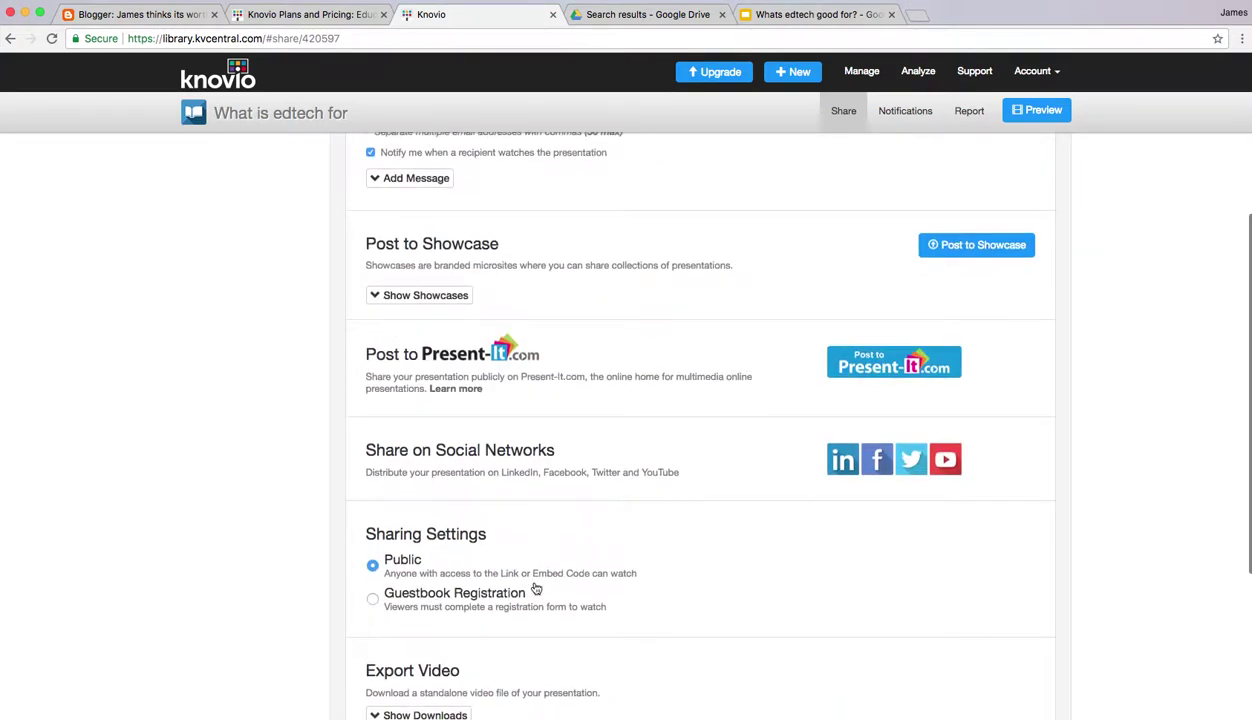
pyautogui.scroll(5, 600, 587)
pyautogui.scroll(-2, 600, 587)
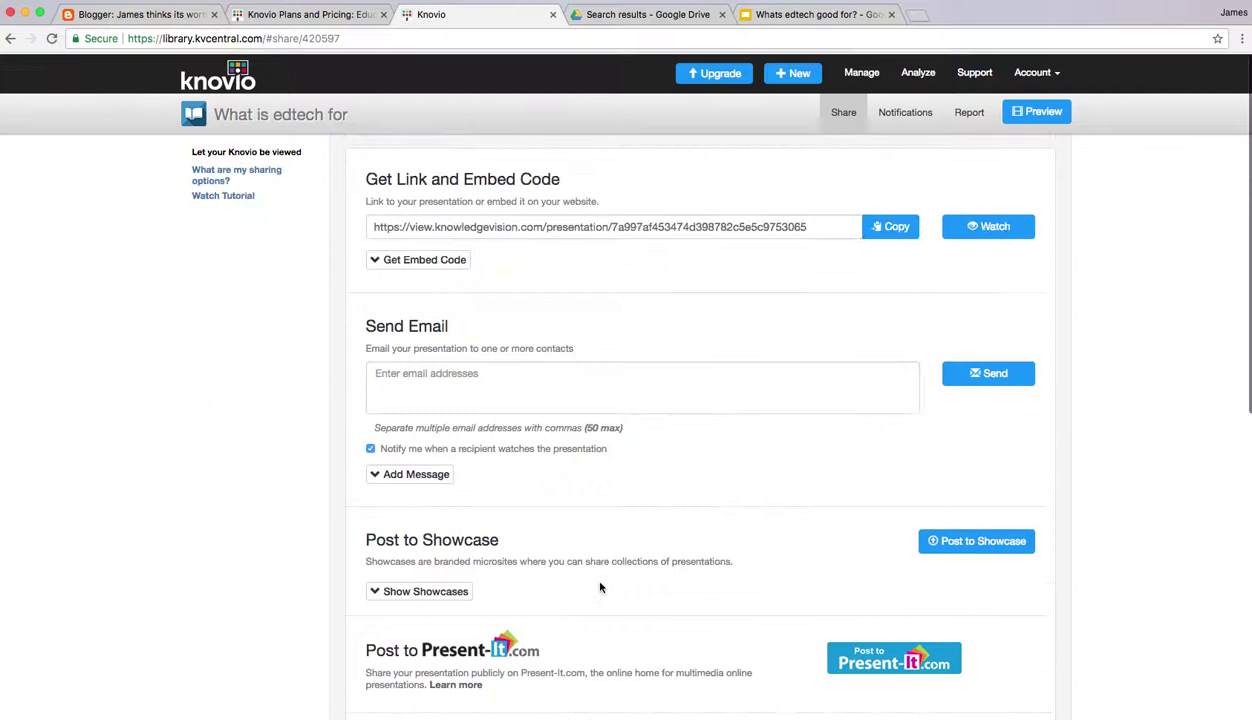
pyautogui.scroll(-3, 600, 587)
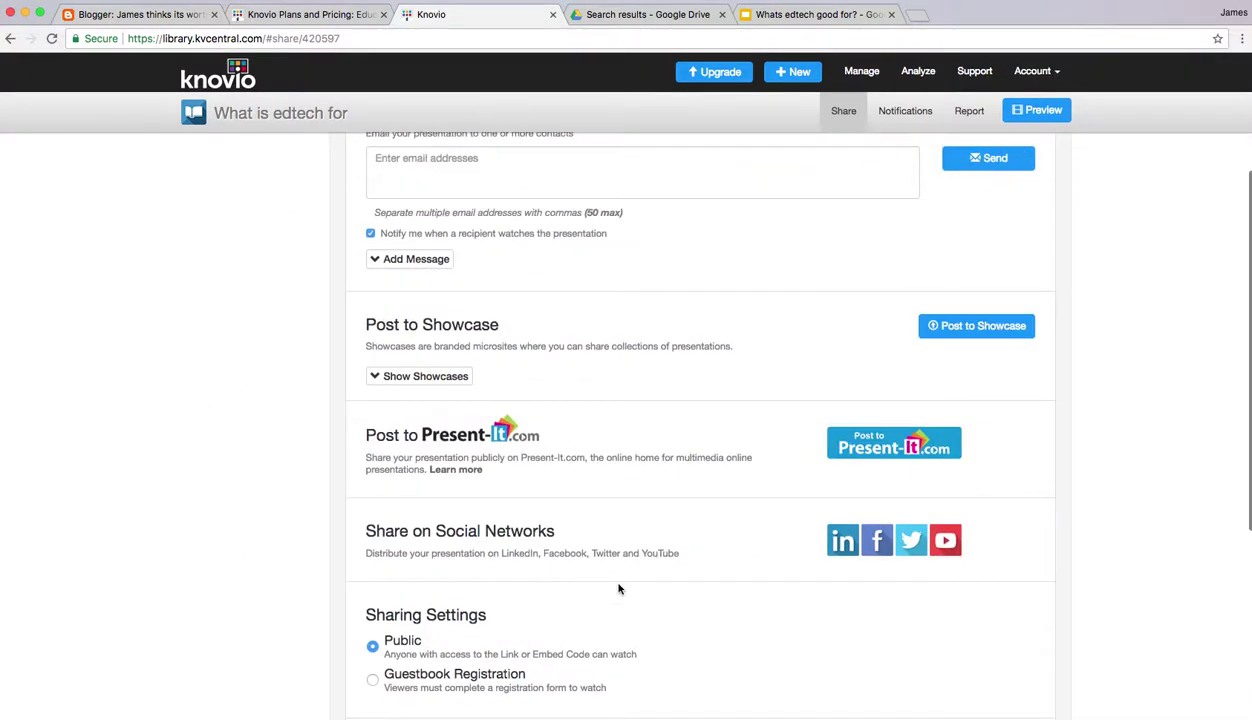
pyautogui.scroll(5, 716, 555)
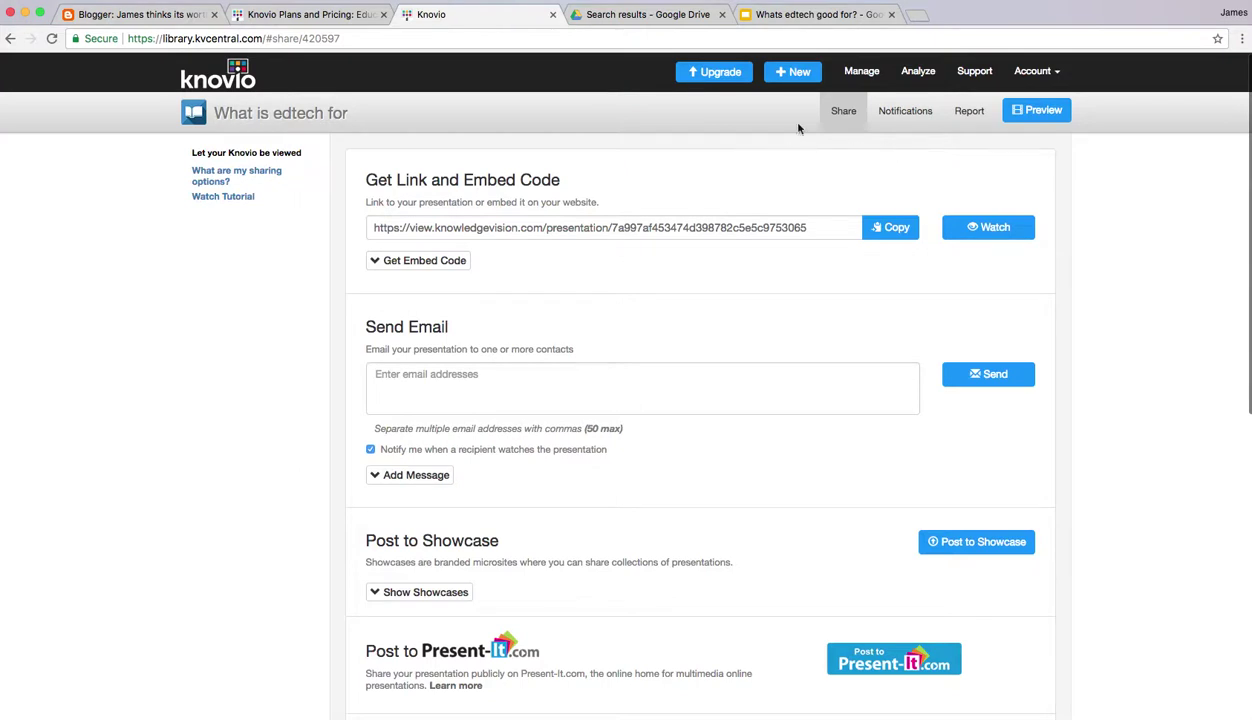
# Step: Copy the presentation's share link, open it in a new browser tab, and play the narrated presentation
pyautogui.click(887, 231)
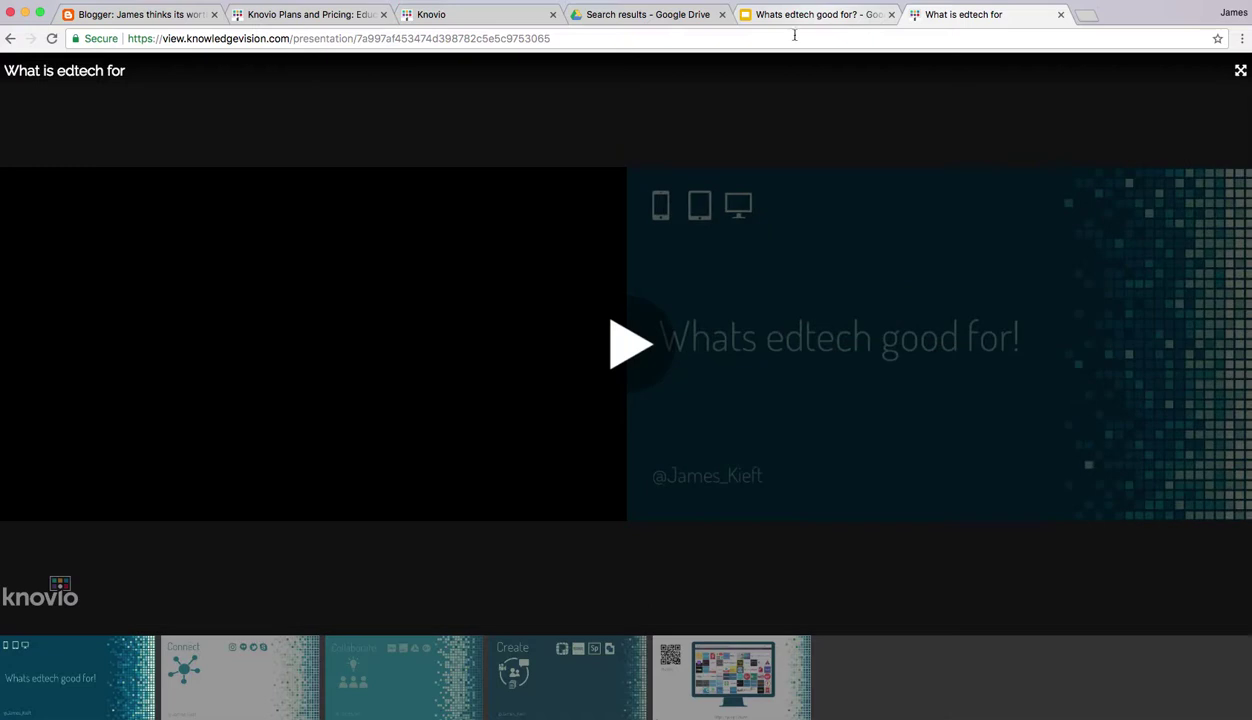
pyautogui.click(629, 346)
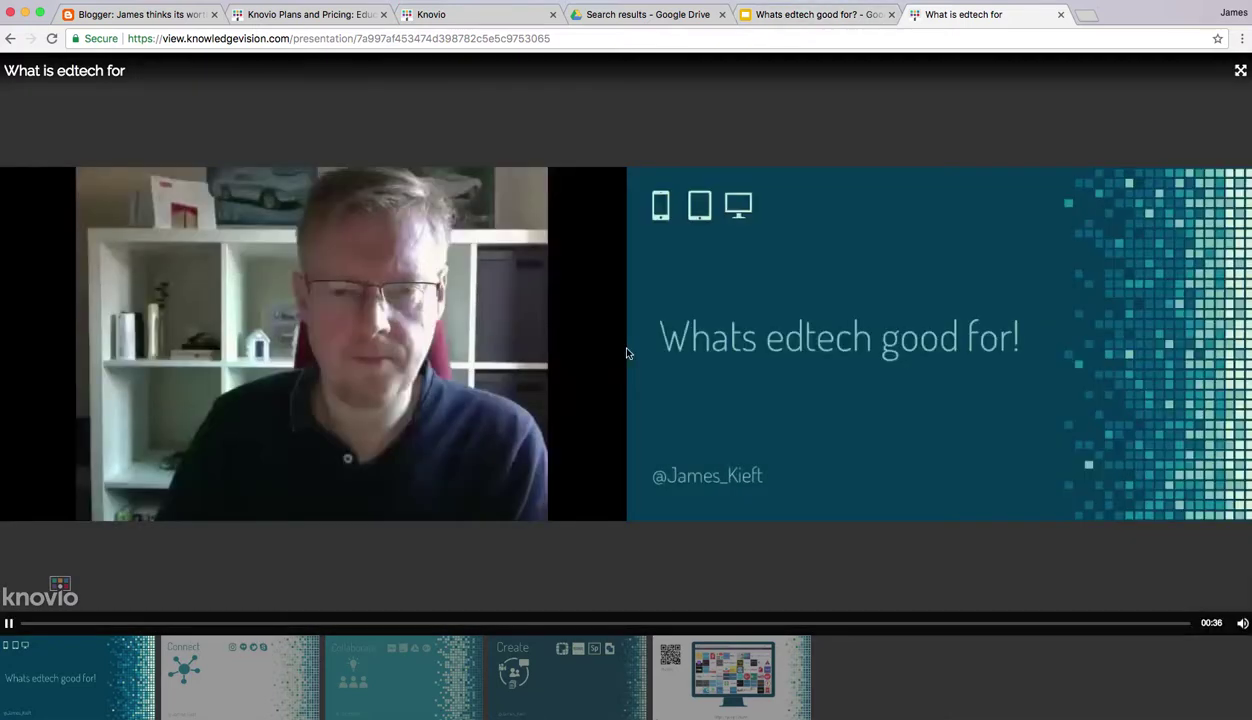